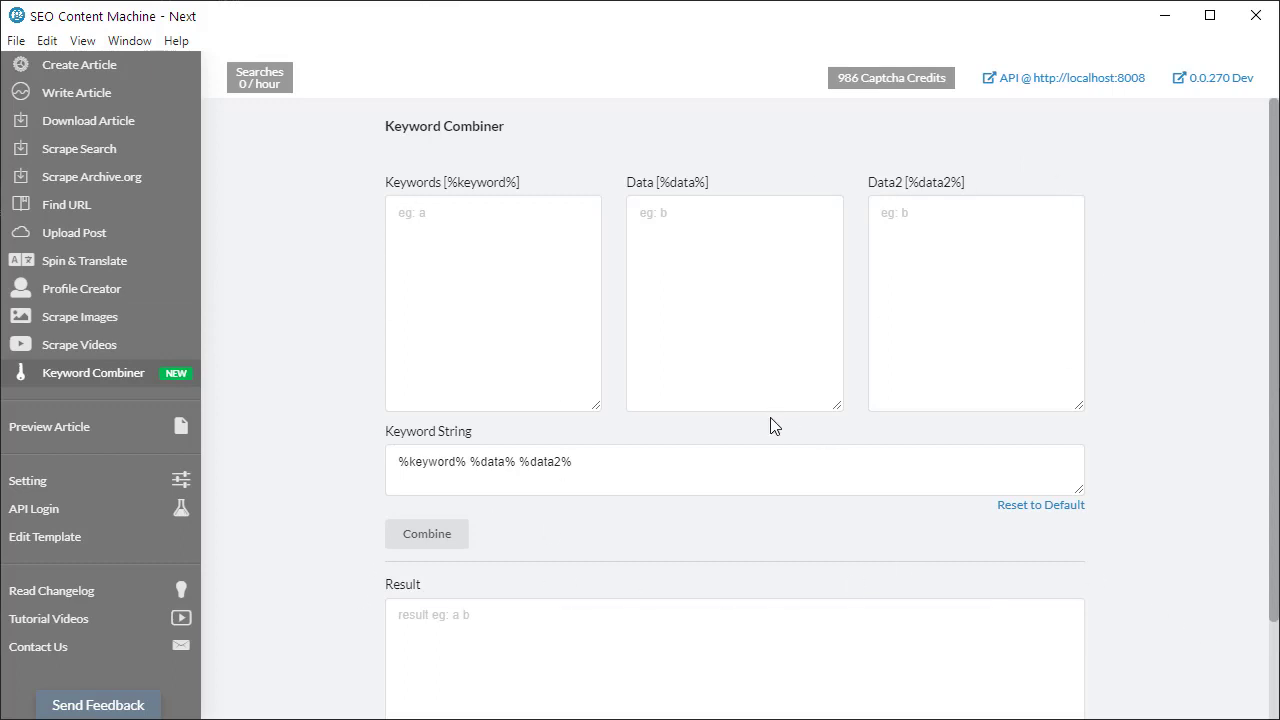
# - Examine the Keyword Combiner's Keywords, Data, Data2, Keyword String and Result fields
pyautogui.click(483, 255)
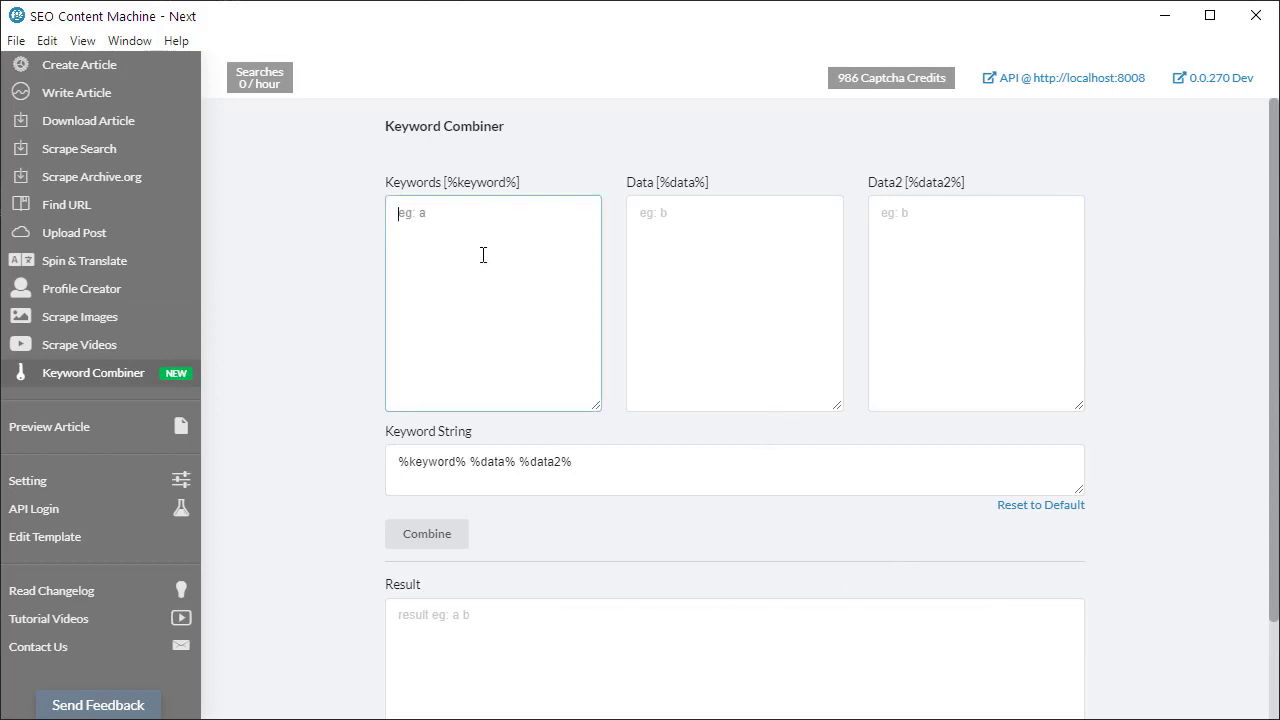
pyautogui.click(696, 216)
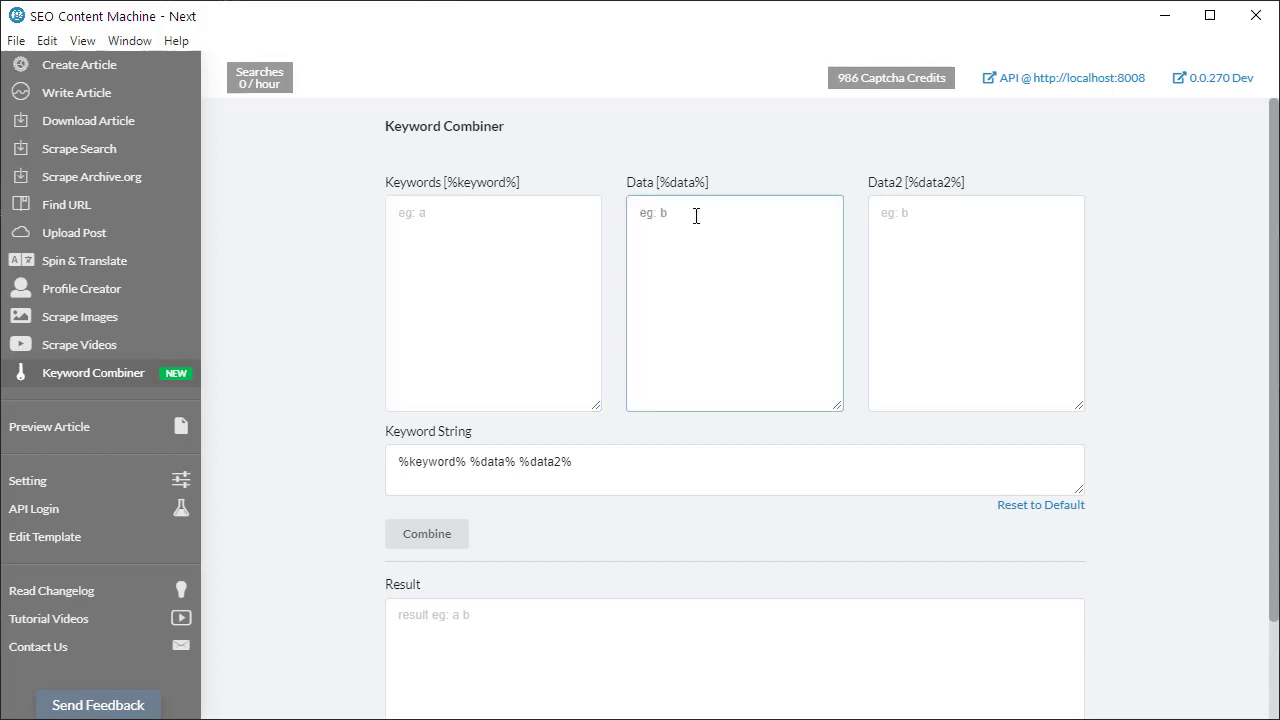
pyautogui.click(994, 228)
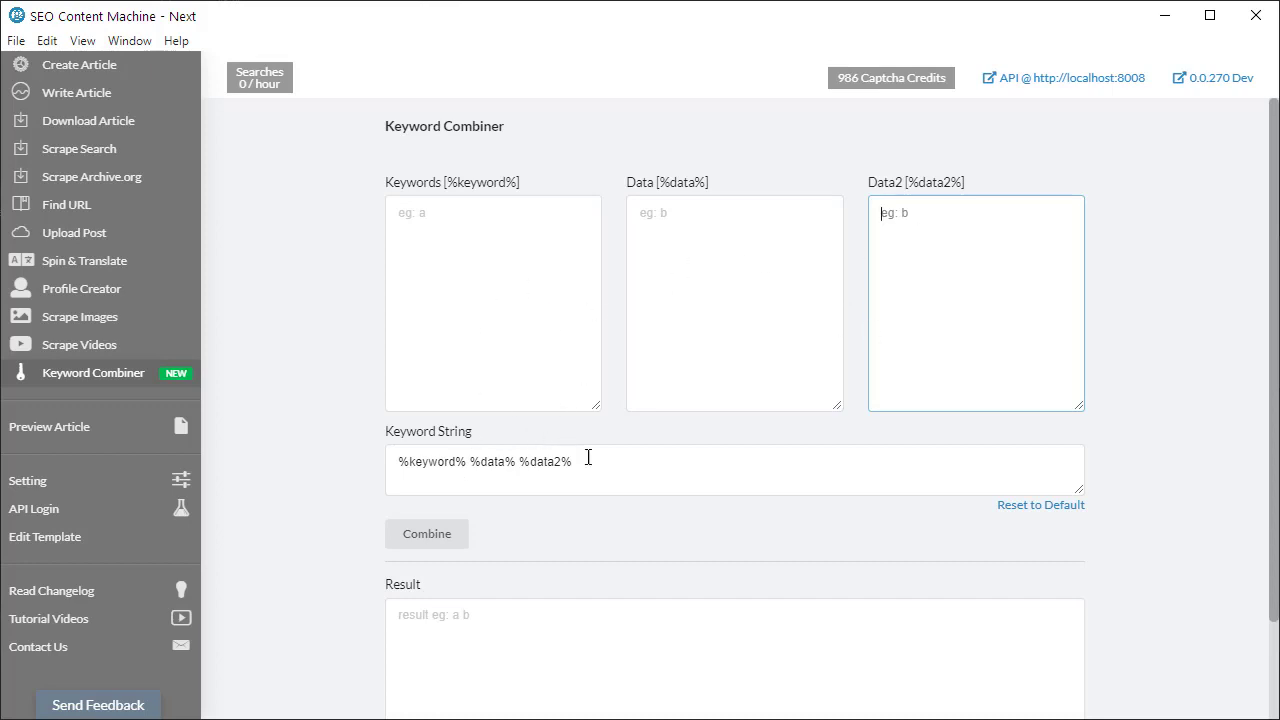
pyautogui.moveTo(631, 466); pyautogui.dragTo(397, 471)
pyautogui.click(303, 499)
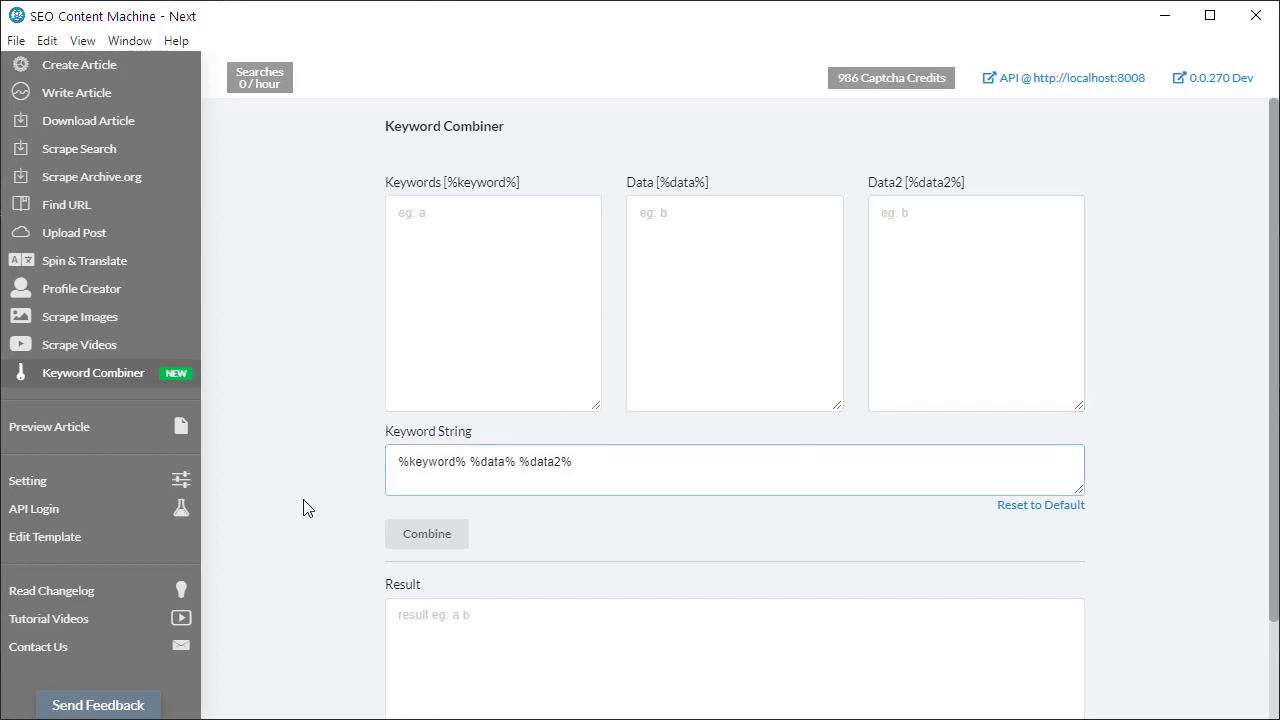
pyautogui.click(531, 646)
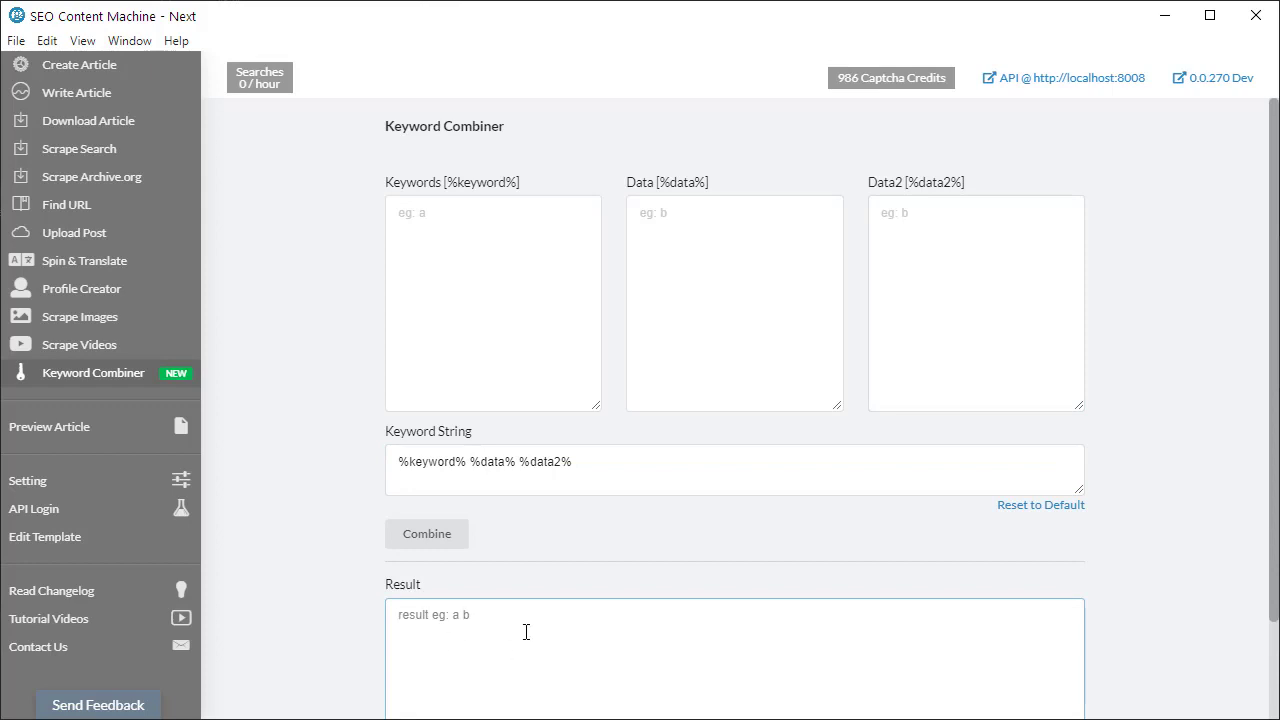
pyautogui.scroll(-1, 526, 632)
pyautogui.scroll(1, 501, 580)
# - Enter a, b and c as keywords, 1 as Data and + as Data2, and combine them
pyautogui.click(471, 292)
pyautogui.write('a')
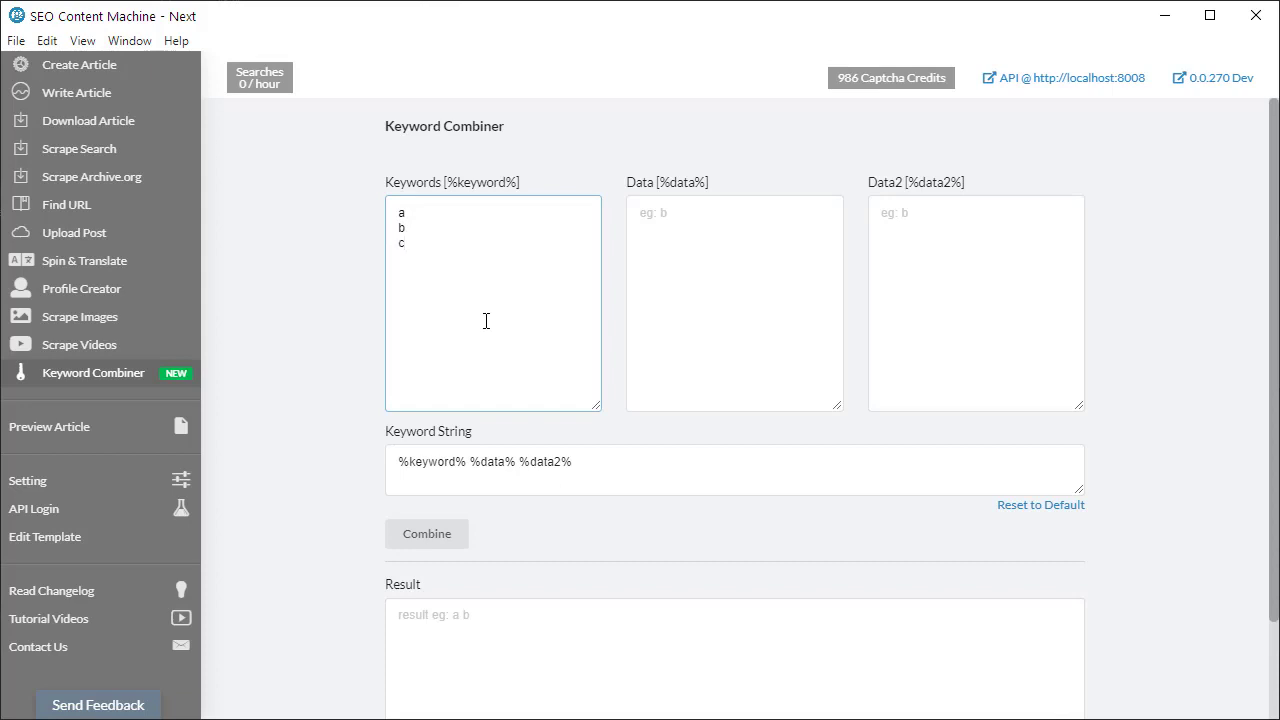
pyautogui.click(705, 256)
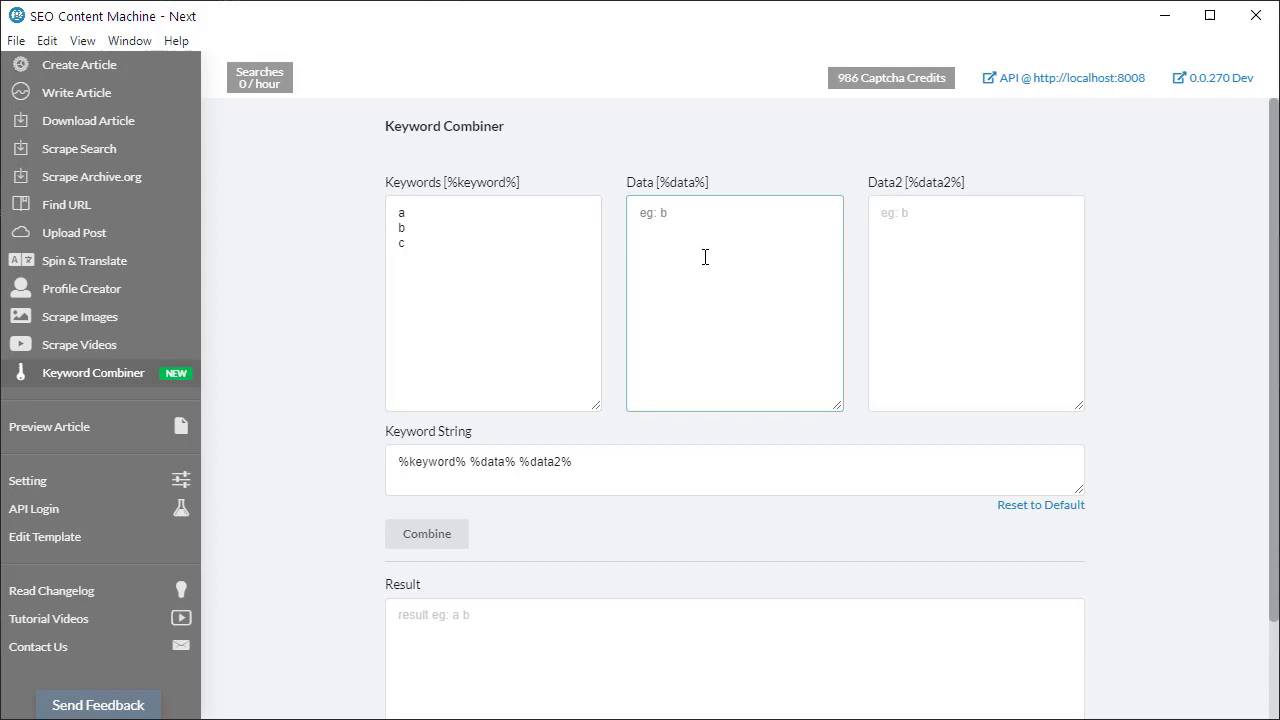
pyautogui.write('1')
pyautogui.press('Tab')
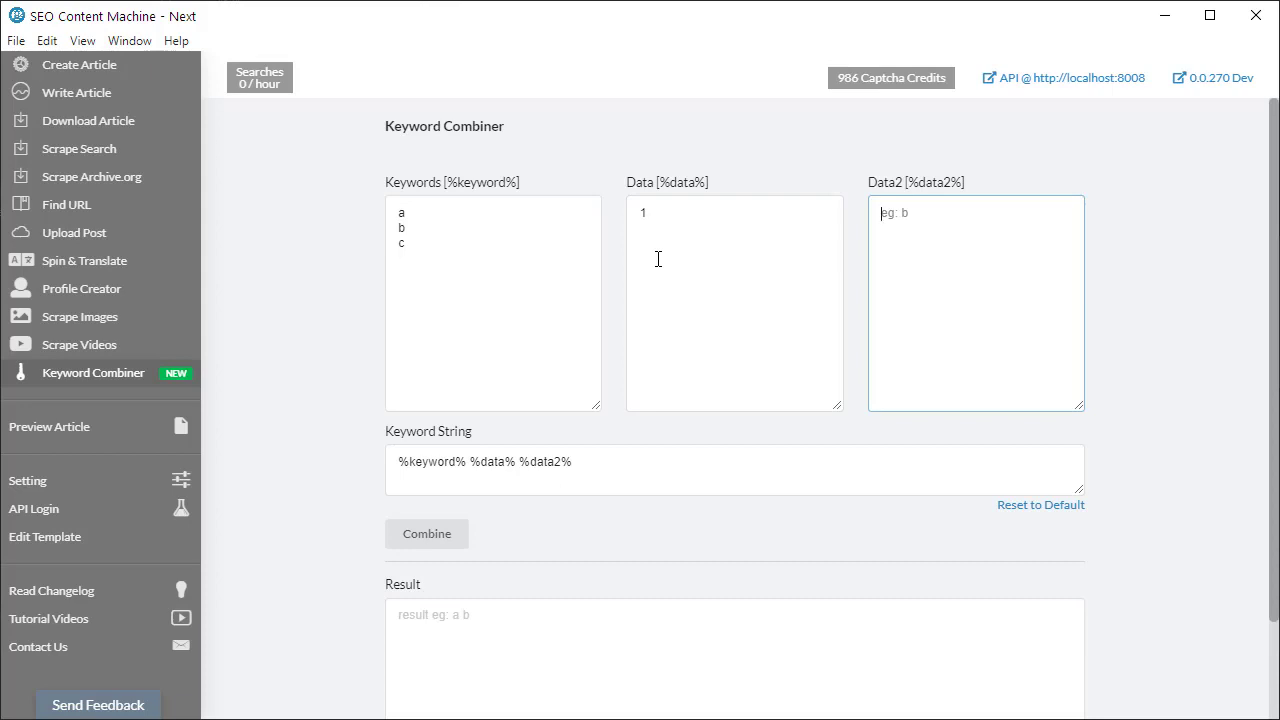
pyautogui.write('+')
pyautogui.click(454, 549)
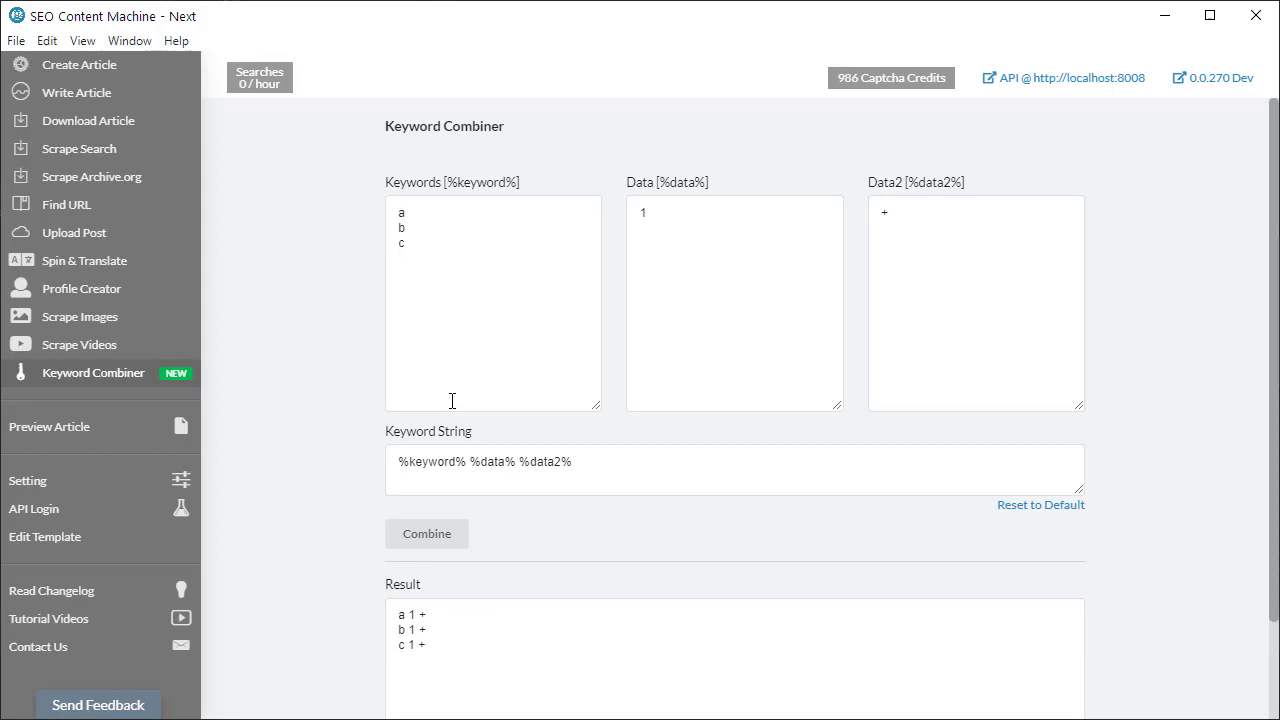
# - Examine how the entries in the three lists correspond to the placeholders in the keyword string
pyautogui.moveTo(402, 204); pyautogui.dragTo(401, 286)
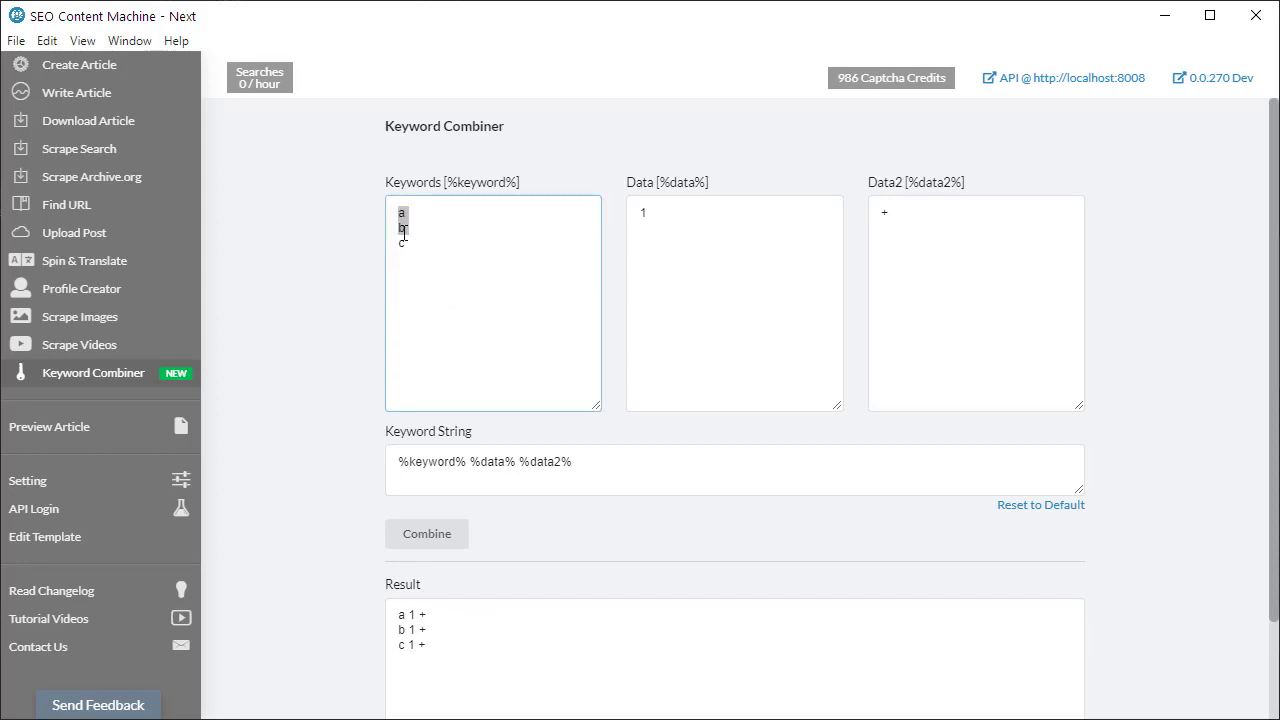
pyautogui.click(403, 230)
pyautogui.click(647, 212)
pyautogui.moveTo(659, 183); pyautogui.dragTo(709, 183)
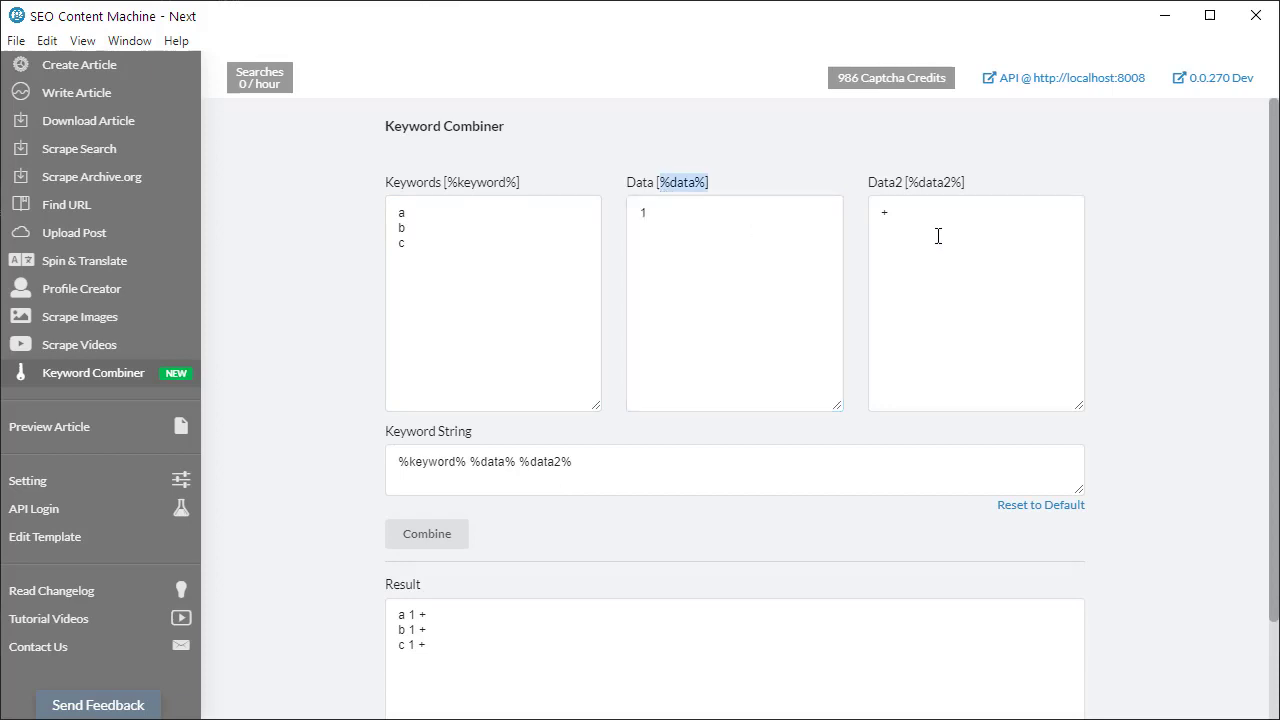
pyautogui.click(938, 236)
pyautogui.moveTo(610, 460); pyautogui.dragTo(548, 461)
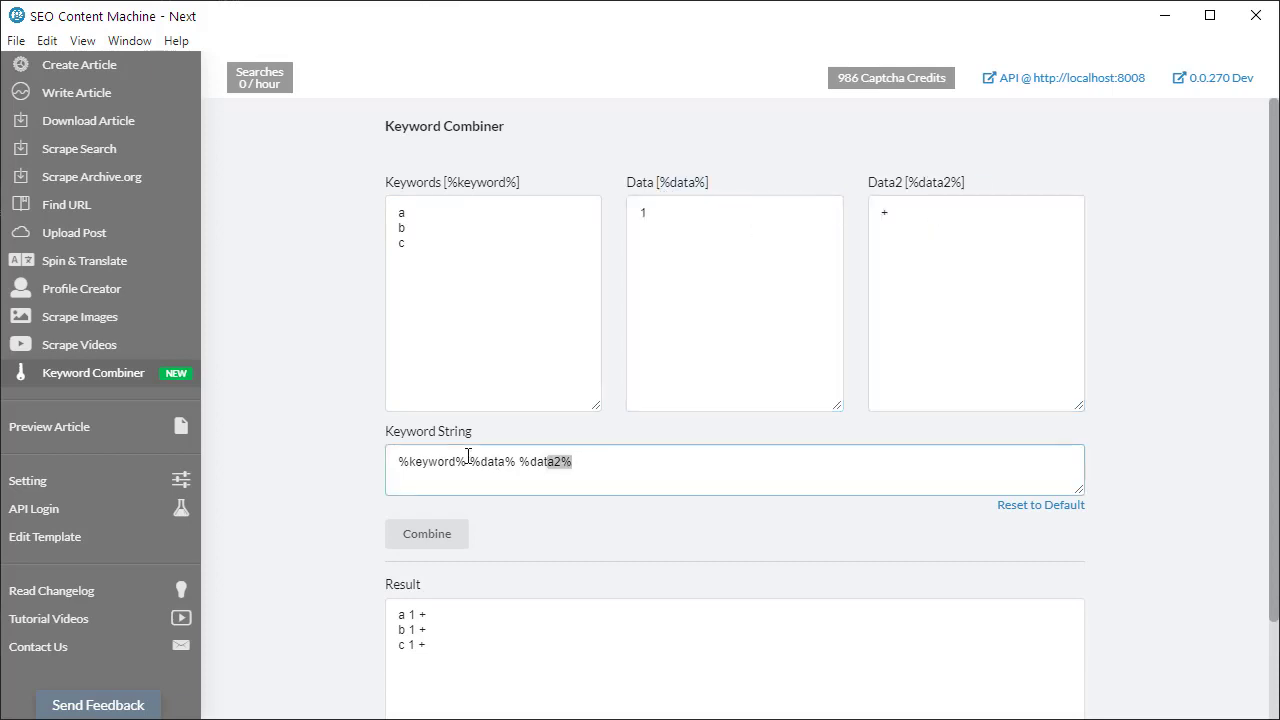
pyautogui.moveTo(468, 457); pyautogui.dragTo(388, 464)
pyautogui.click(563, 277)
# - Add 2 and 3 to the Data list and ~ and } to the Data2 list, and combine the lists again
pyautogui.click(711, 218)
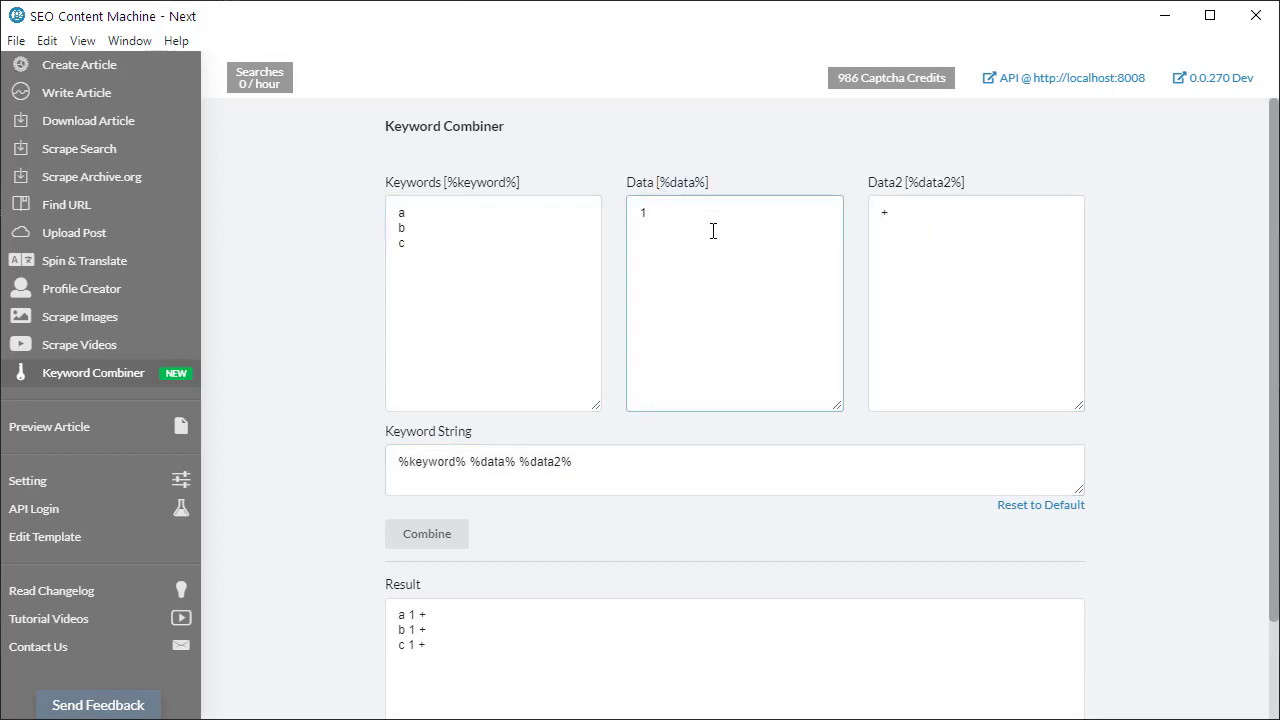
pyautogui.write('2')
pyautogui.press('Return')
pyautogui.write('3')
pyautogui.click(889, 220)
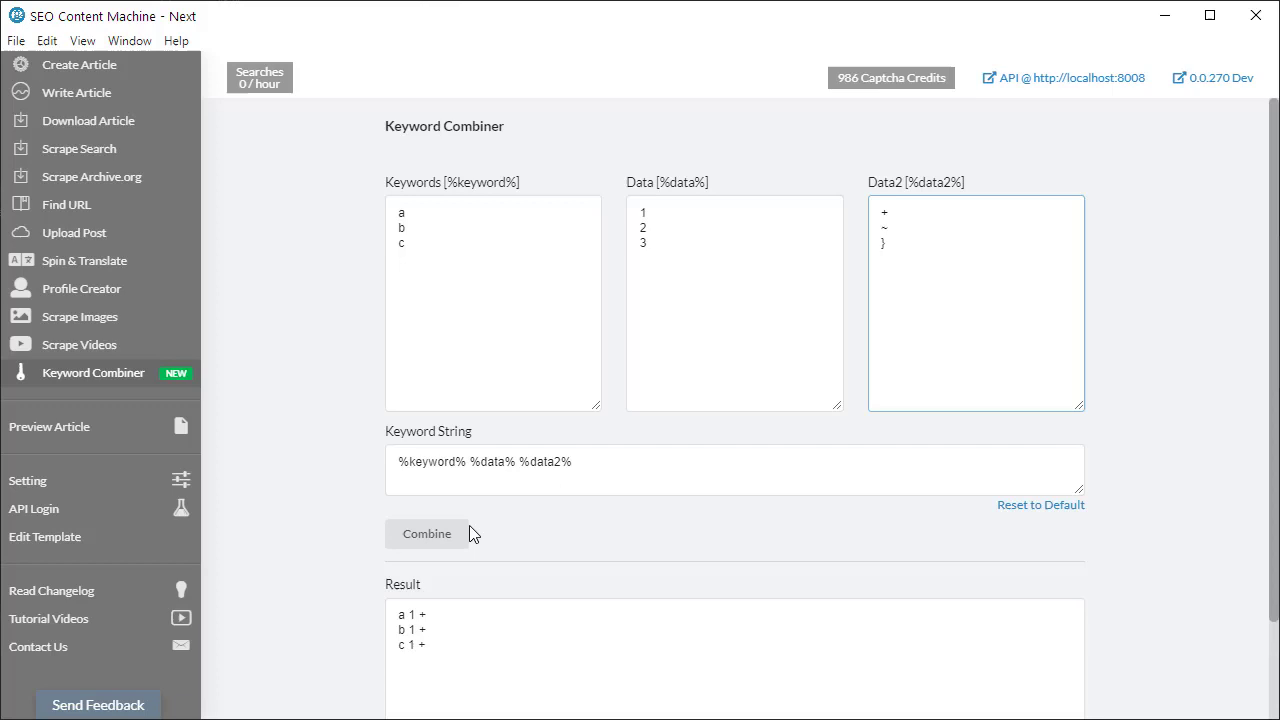
pyautogui.click(441, 532)
# - Examine the full list of generated combinations in the Result field
pyautogui.scroll(-1, 265, 517)
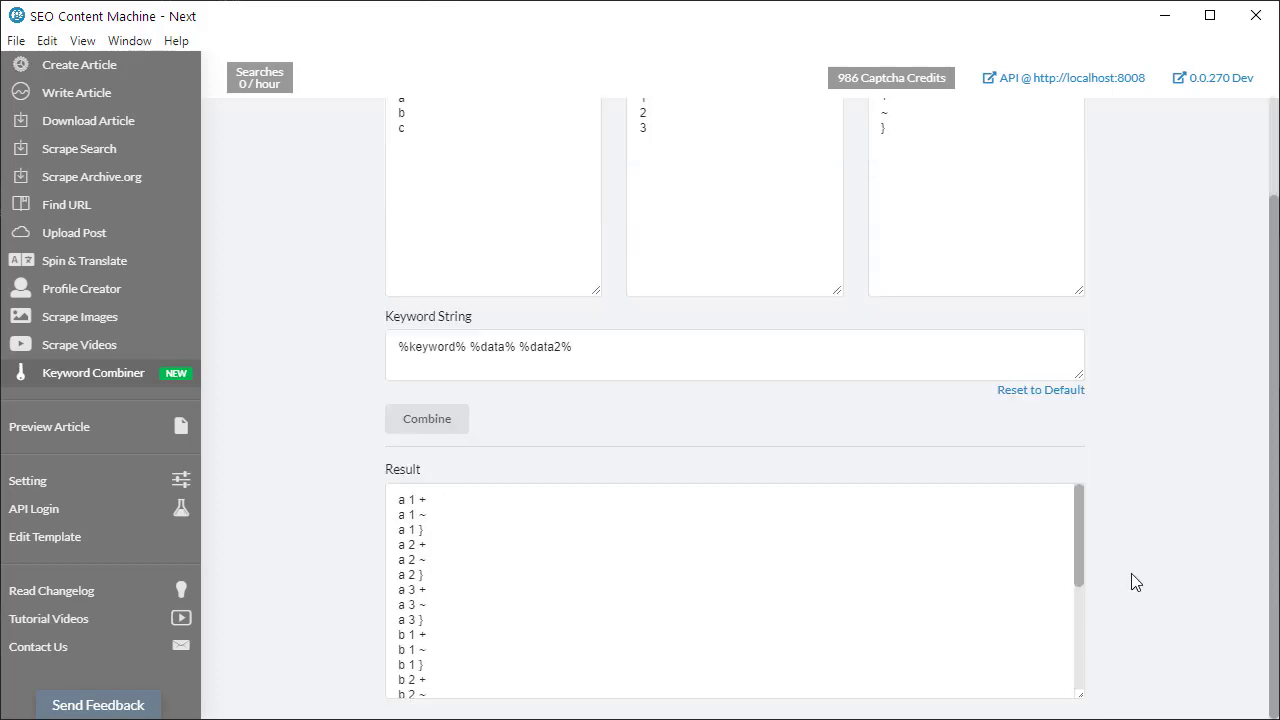
pyautogui.moveTo(1080, 505); pyautogui.dragTo(1077, 630)
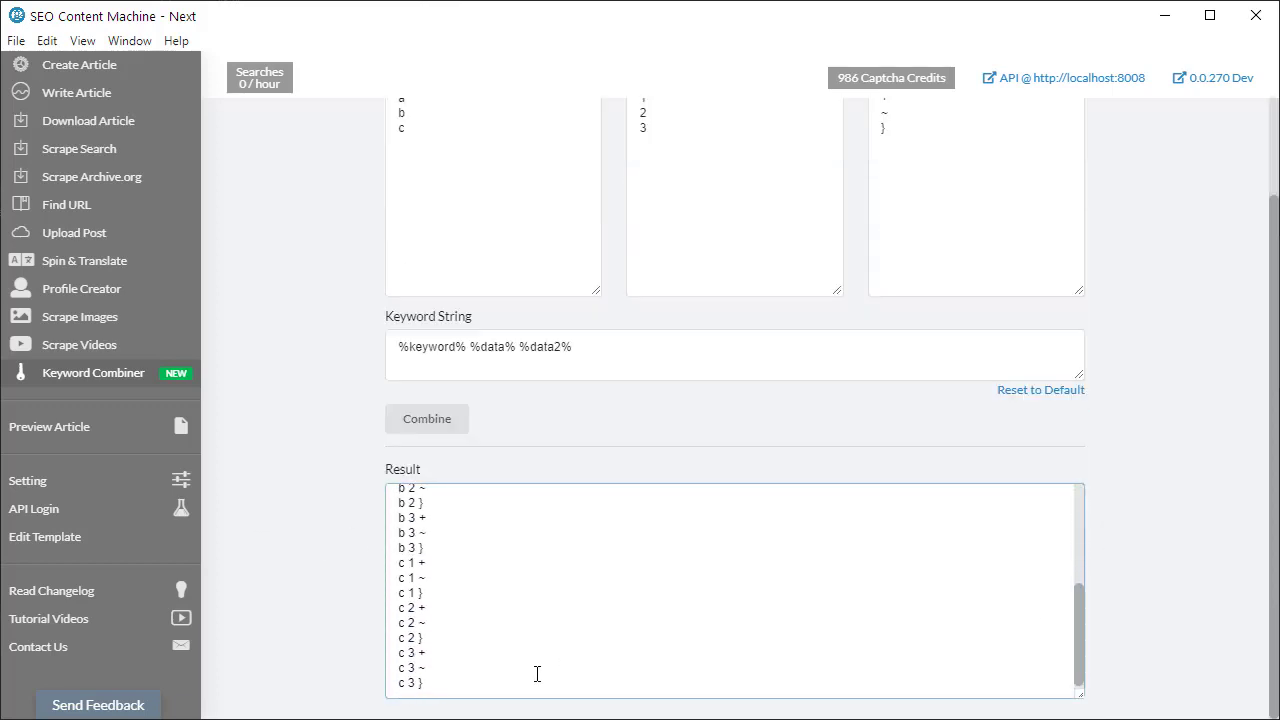
pyautogui.hotkey('ctrl', 'a')
pyautogui.scroll(3, 517, 603)
pyautogui.click(520, 592)
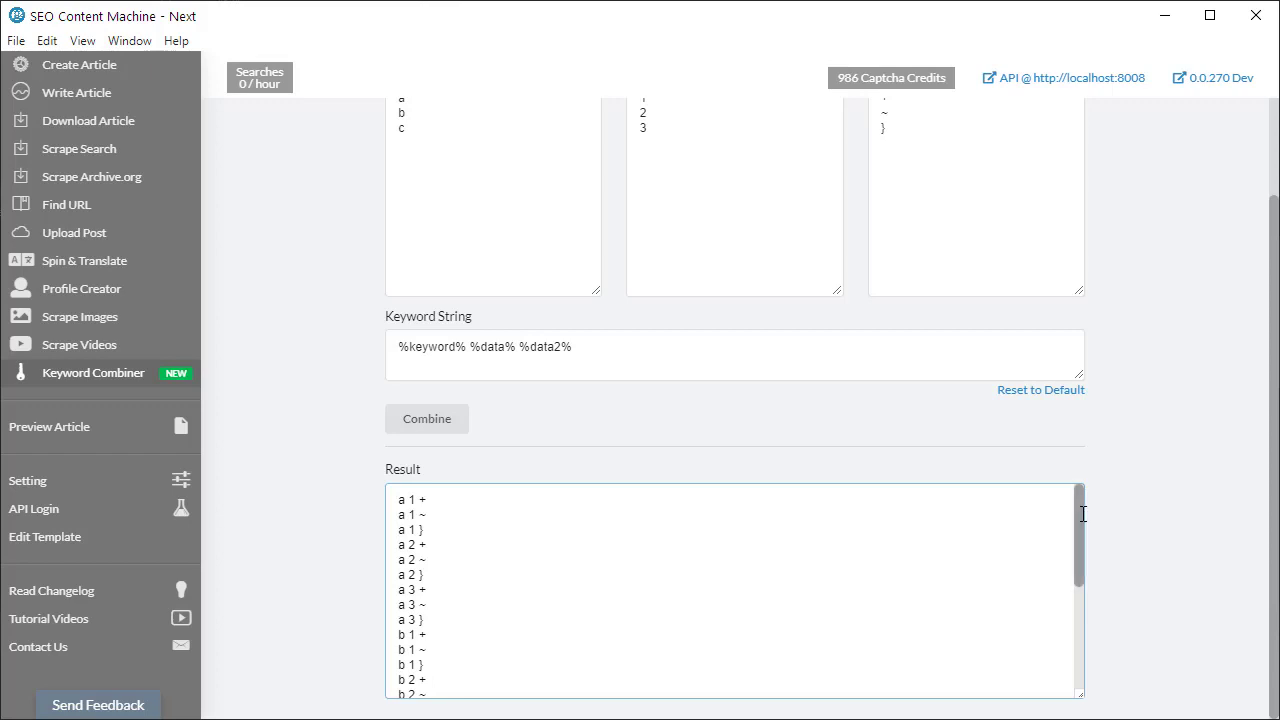
pyautogui.scroll(-5, 1043, 643)
pyautogui.scroll(5, 1050, 600)
pyautogui.scroll(1, 1139, 512)
# - Replace the keywords with "dog training" and the Data list with usa, china and russia on separate lines
pyautogui.moveTo(486, 268); pyautogui.dragTo(229, 163)
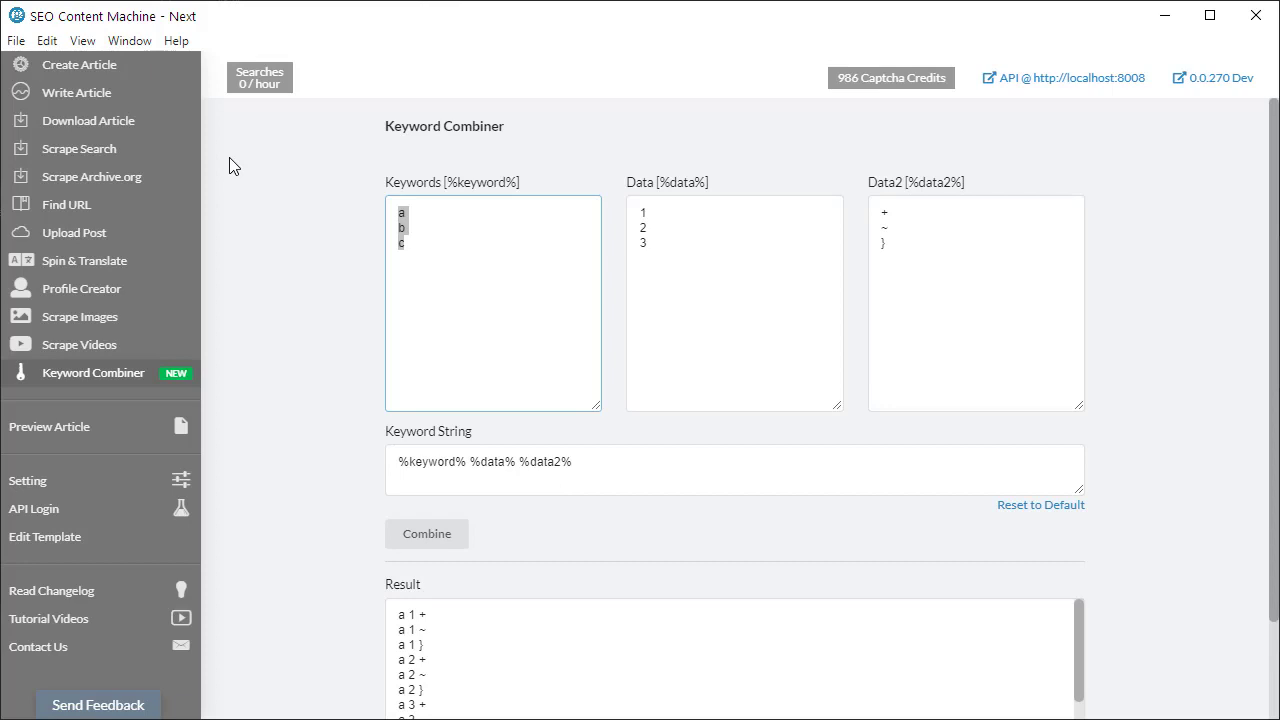
pyautogui.write('dog training')
pyautogui.moveTo(686, 259); pyautogui.dragTo(372, 157)
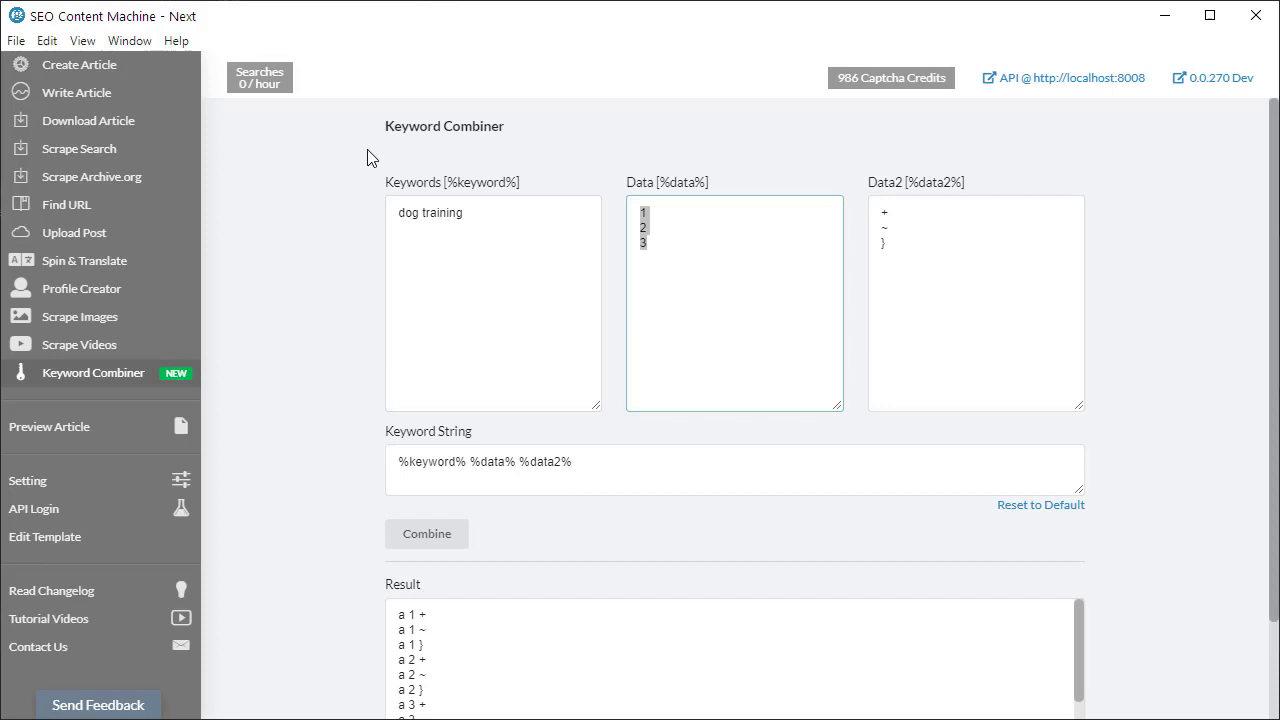
pyautogui.press('BackSpace')
pyautogui.write('usa')
pyautogui.press('Return')
pyautogui.write('china')
pyautogui.press('Return')
pyautogui.write('rus')
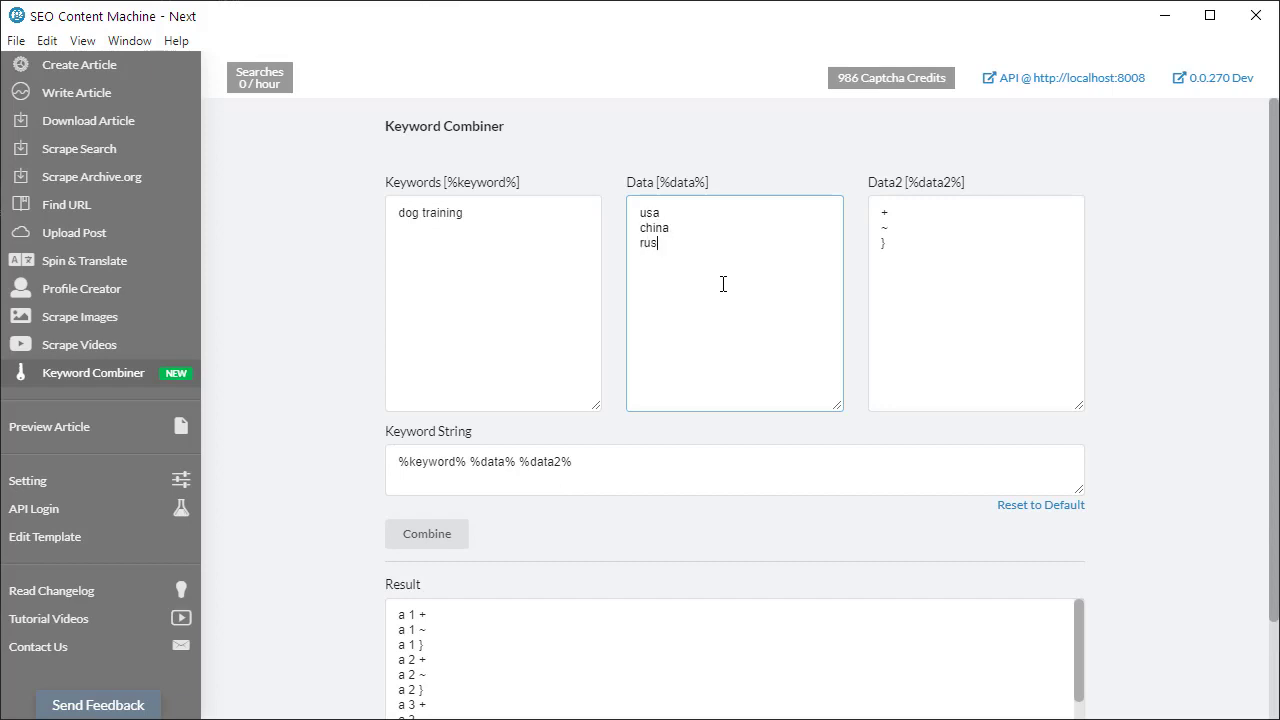
pyautogui.write('sia')
# - Replace the Data2 list with website, coupon and discount on separate lines
pyautogui.moveTo(1000, 320); pyautogui.dragTo(905, 202)
pyautogui.press('BackSpace')
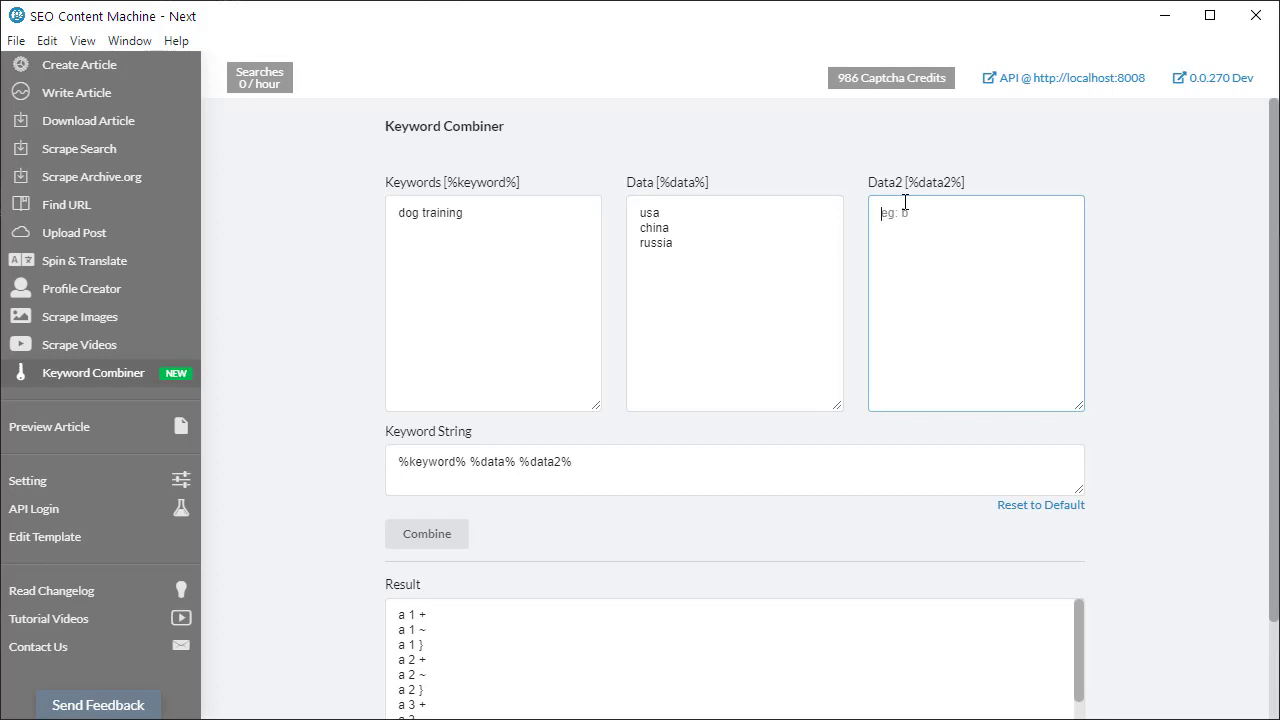
pyautogui.write('website')
pyautogui.press('Return')
pyautogui.write('coupon di')
pyautogui.press('BackSpace')
pyautogui.write('on')
pyautogui.press('Return')
pyautogui.write('discount')
pyautogui.press('Return')
# - Combine the dog training keyword with the country and Data2 lists, and review the generated phrases
pyautogui.click(495, 250)
pyautogui.click(650, 228)
pyautogui.click(992, 262)
pyautogui.click(538, 278)
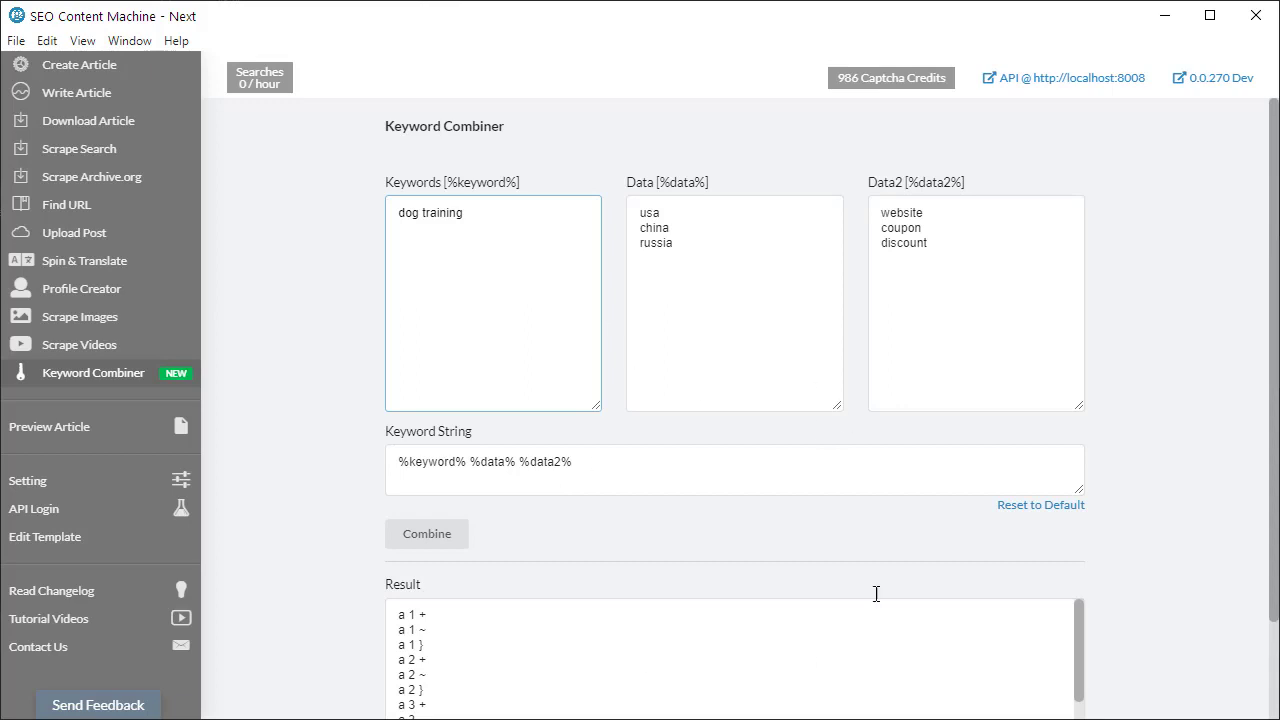
pyautogui.click(425, 538)
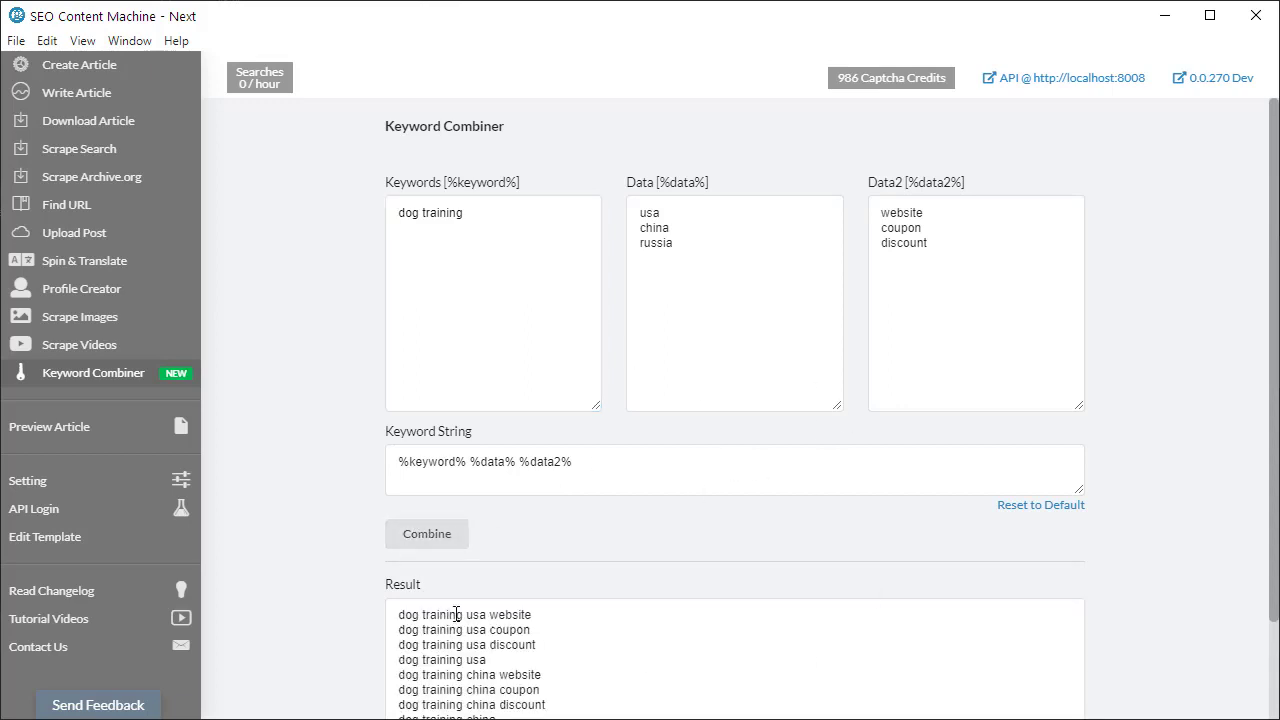
pyautogui.moveTo(400, 615); pyautogui.dragTo(578, 614)
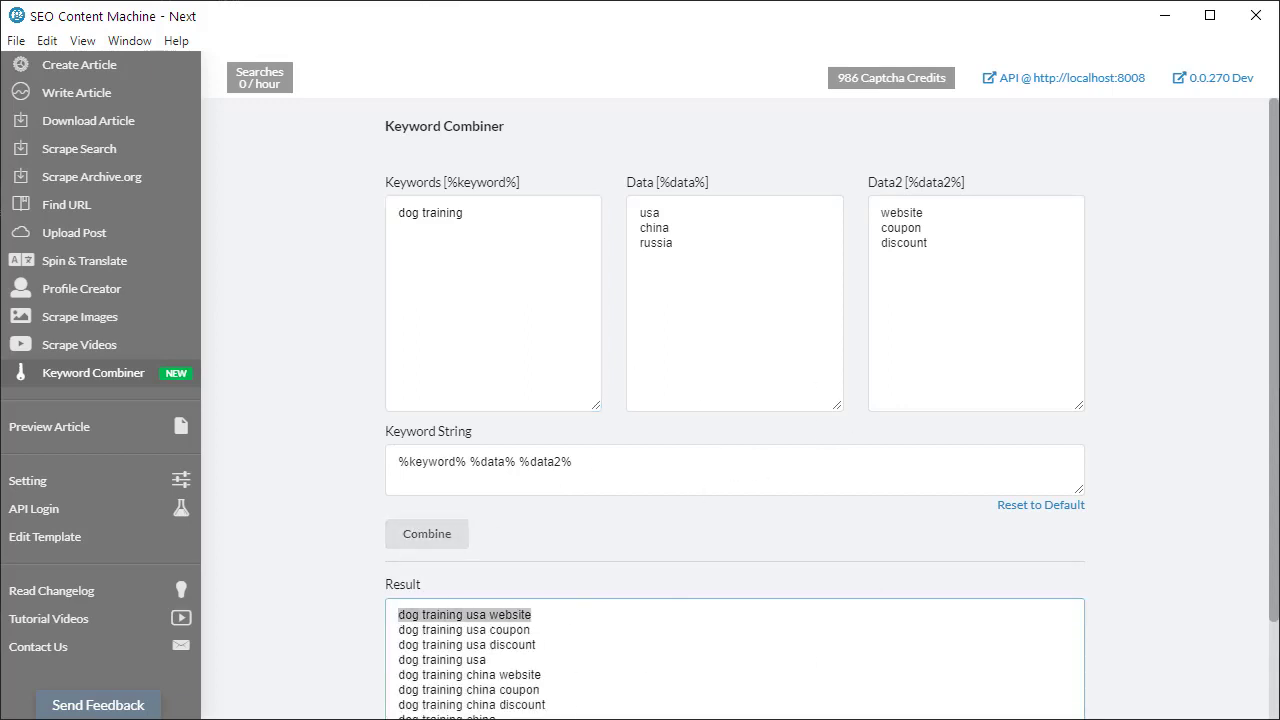
pyautogui.scroll(-2, 1100, 543)
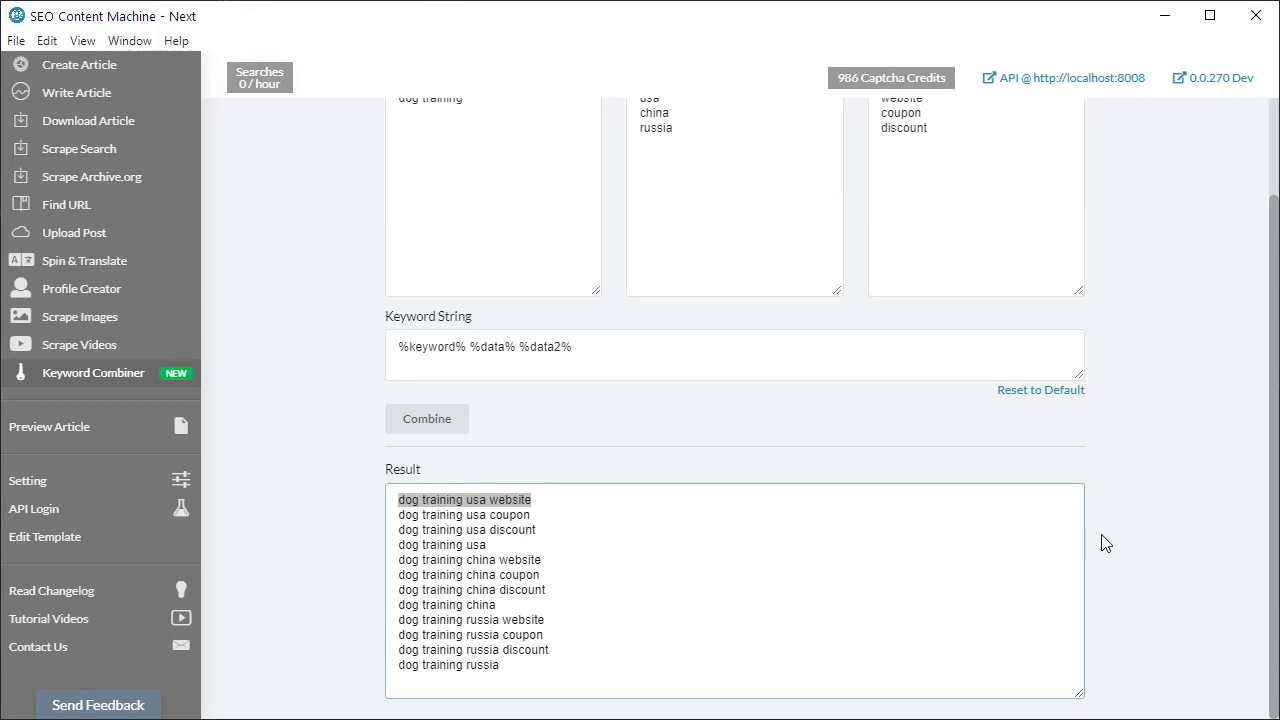
pyautogui.click(422, 500)
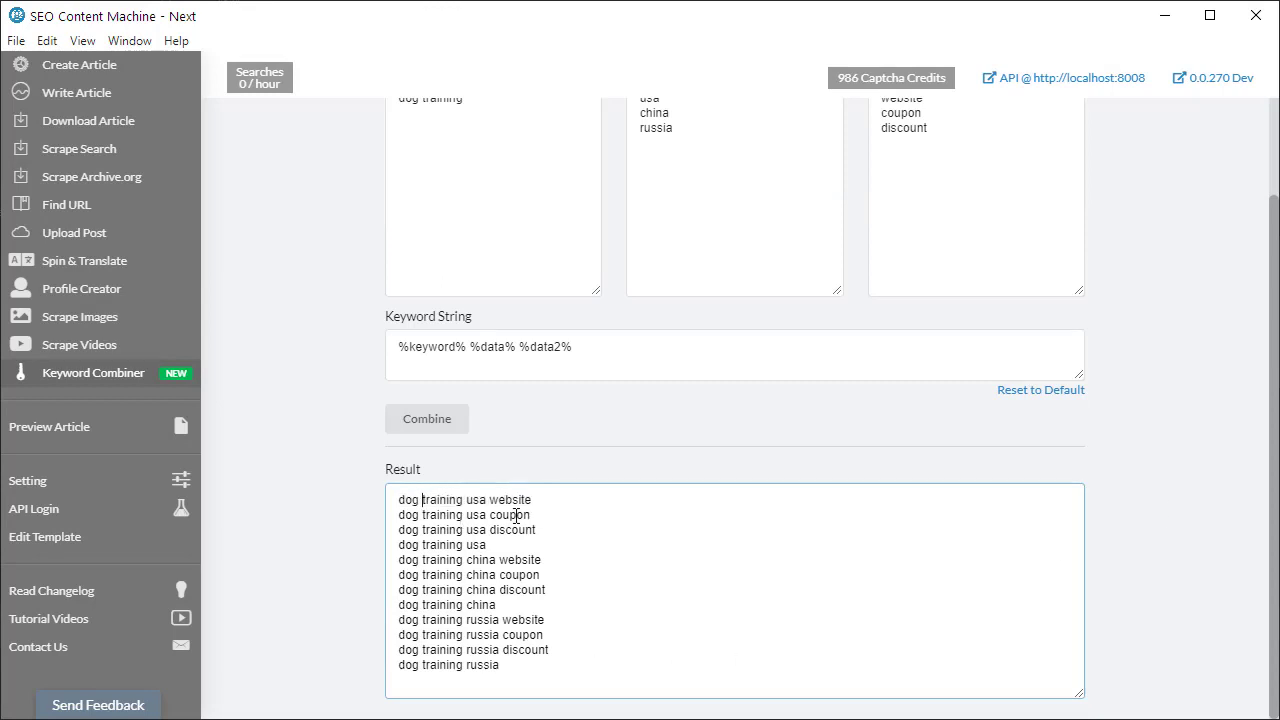
pyautogui.scroll(2, 323, 634)
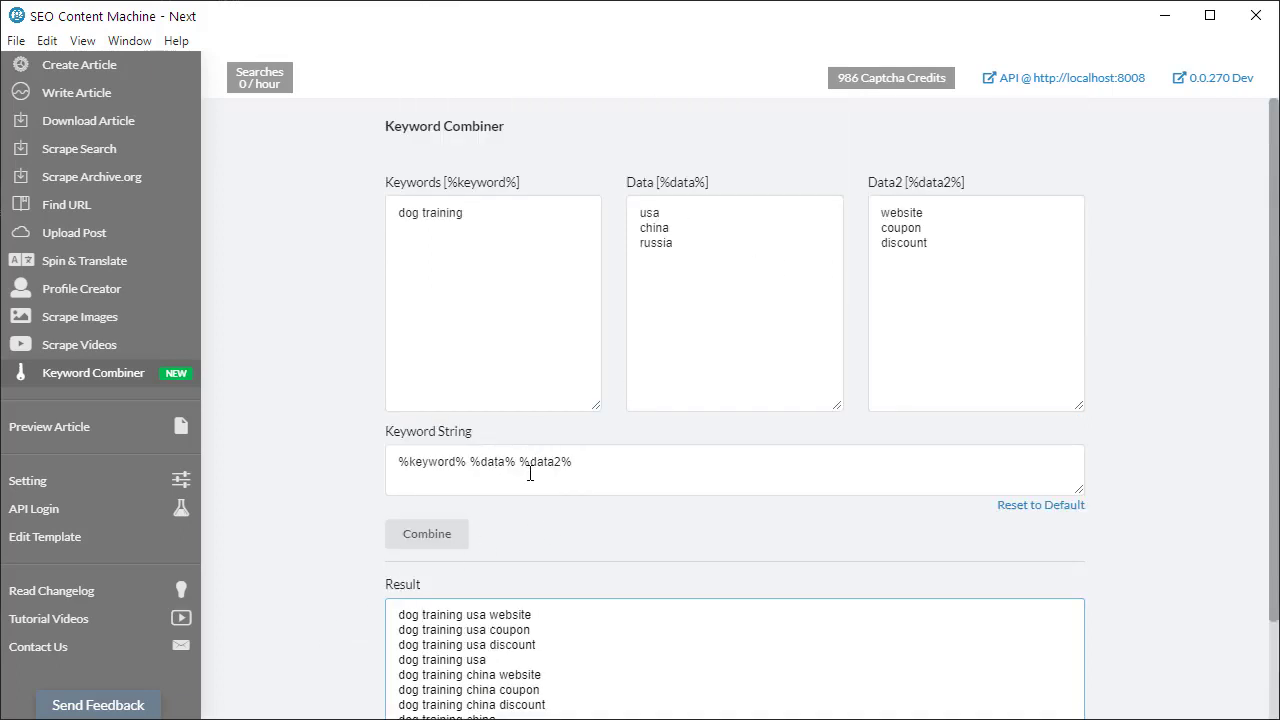
# - Remove %data2% from the keyword string, combine again, and review the generated phrases
pyautogui.moveTo(519, 462); pyautogui.dragTo(574, 462)
pyautogui.press('BackSpace')
pyautogui.press('BackSpace')
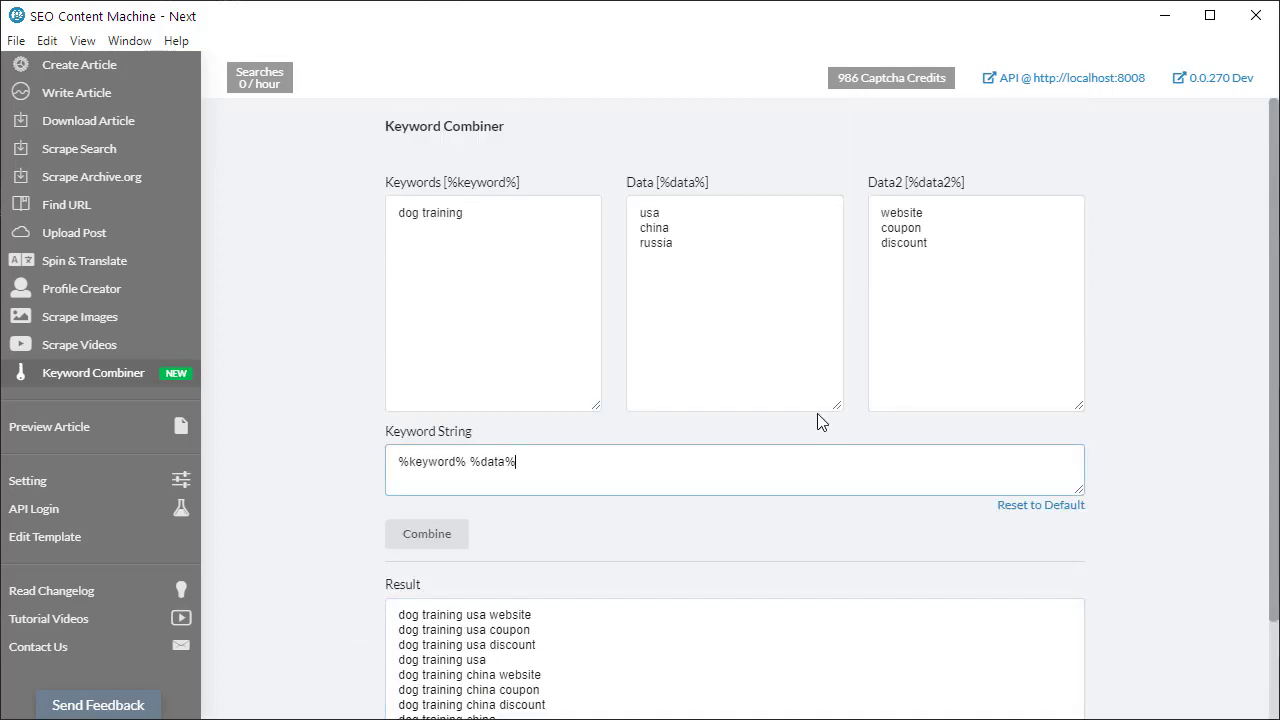
pyautogui.click(430, 535)
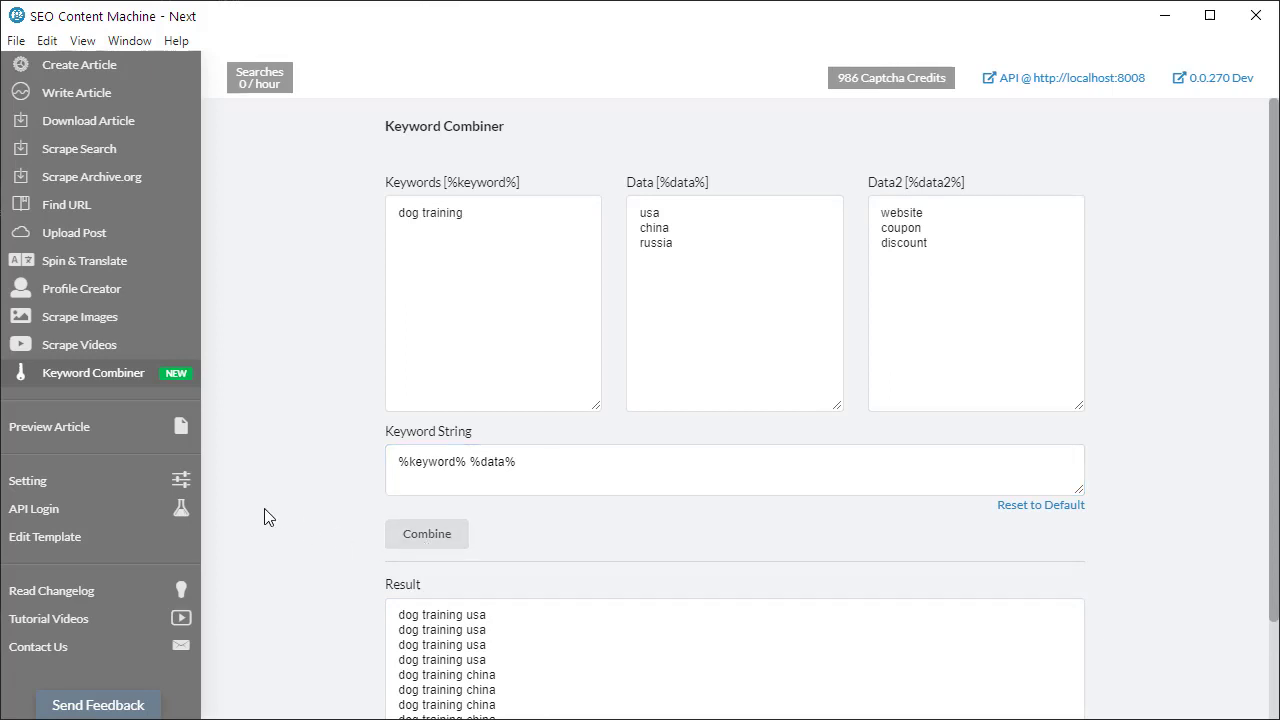
pyautogui.scroll(-1, 264, 508)
pyautogui.moveTo(463, 514); pyautogui.dragTo(509, 637)
pyautogui.click(646, 557)
pyautogui.scroll(1, 843, 443)
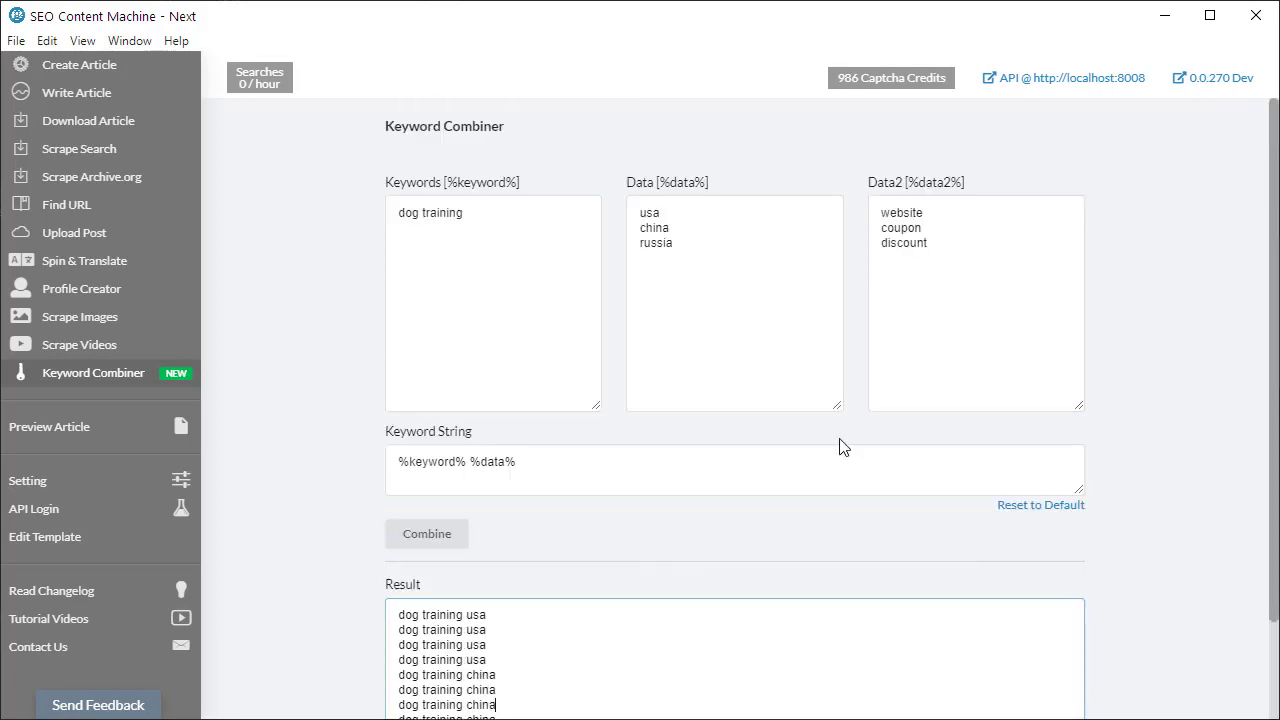
# - Copy the Data2 entries, clear them from the list, and combine the remaining keyword and Data entries
pyautogui.moveTo(990, 325); pyautogui.dragTo(749, 200)
pyautogui.hotkey('ctrl', 'c')
pyautogui.press('BackSpace')
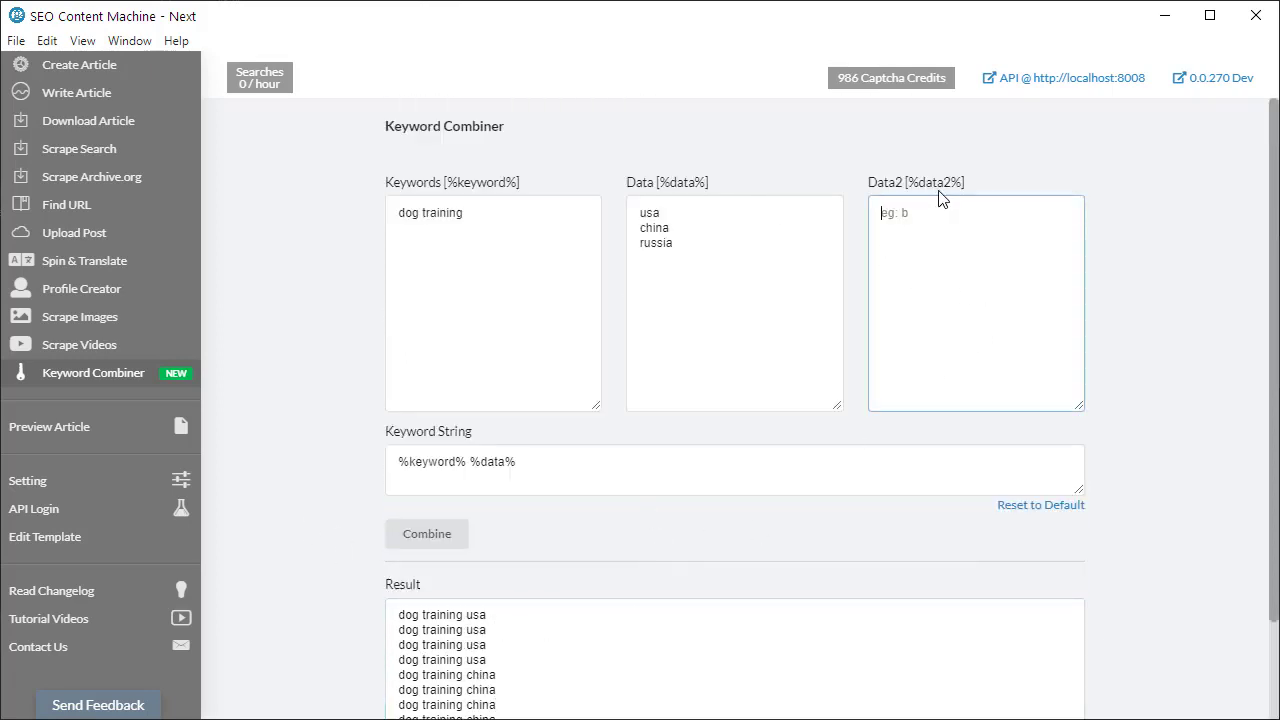
pyautogui.scroll(-1, 886, 428)
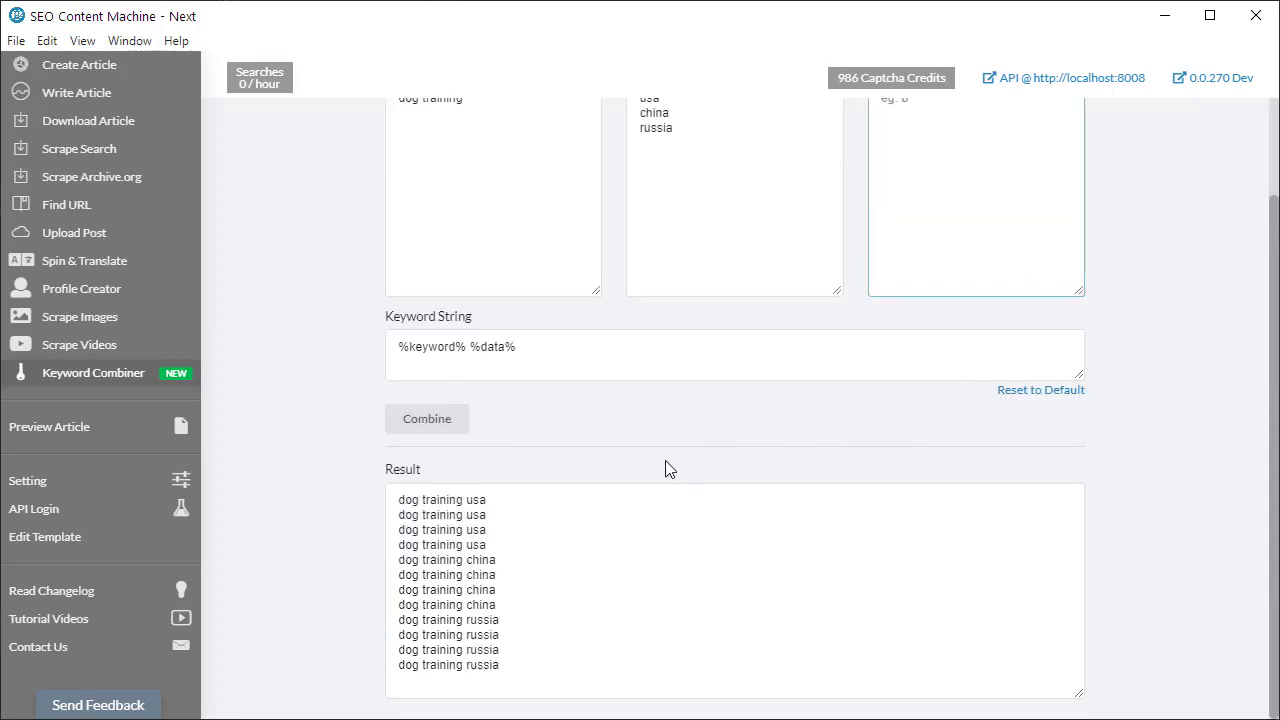
pyautogui.click(444, 420)
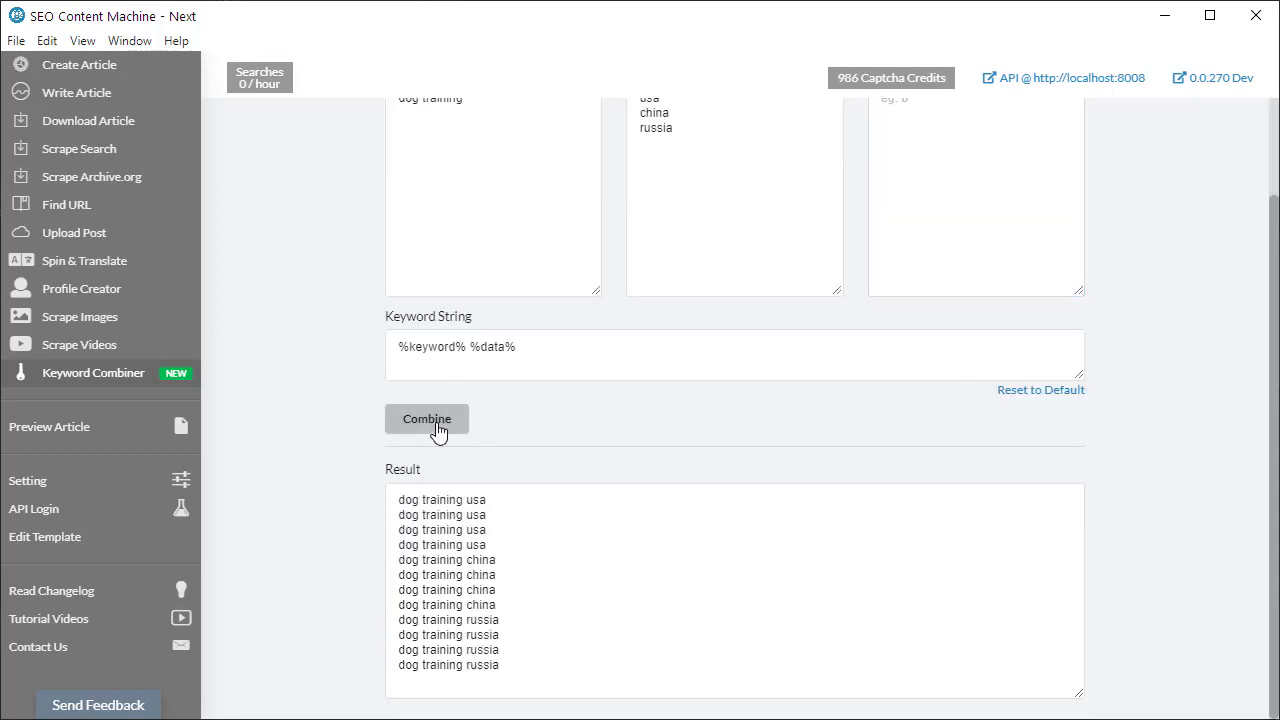
pyautogui.moveTo(520, 560); pyautogui.dragTo(345, 492)
pyautogui.click(345, 492)
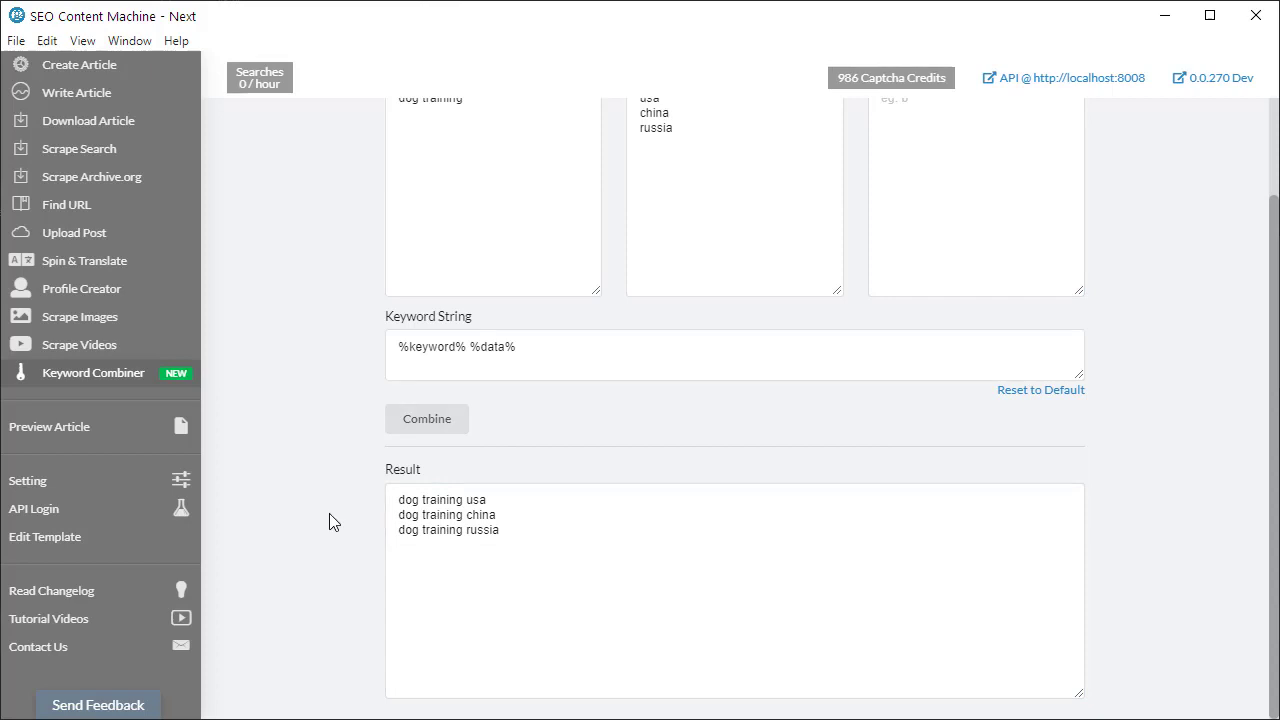
# - Paste the copied website, coupon and discount entries back into the Data2 list and append %data2% to the keyword string
pyautogui.scroll(1, 335, 520)
pyautogui.click(928, 301)
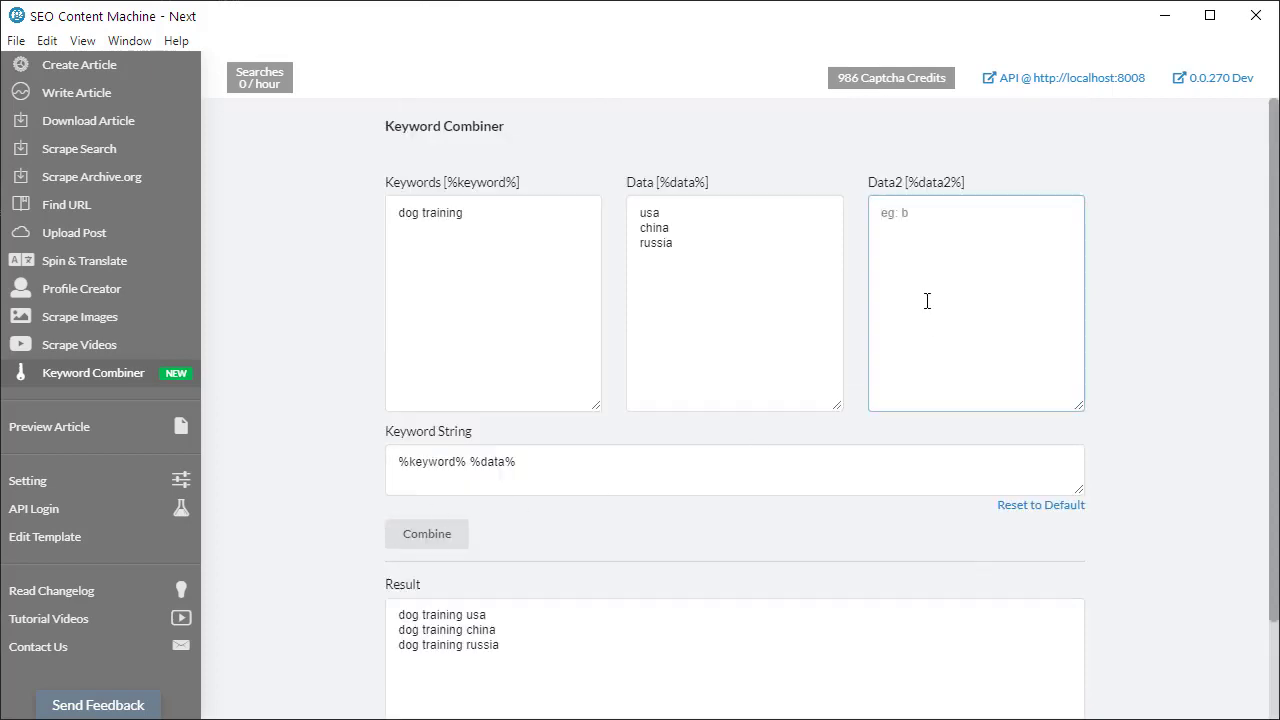
pyautogui.hotkey('ctrl', 'v')
pyautogui.click(679, 471)
pyautogui.write('%data2%')
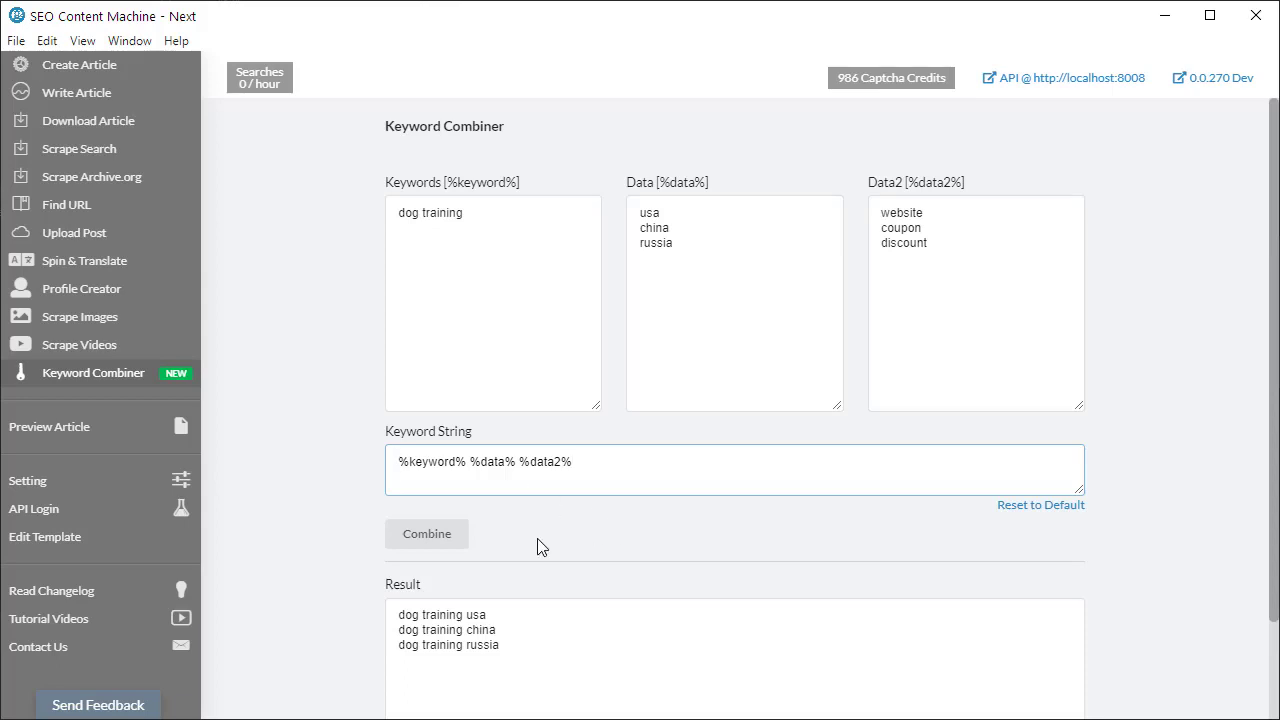
# - Prefix %keyword% with inurl: in the keyword string and enclose %data2% in double quotes
pyautogui.press('Home')
pyautogui.write(':inurl')
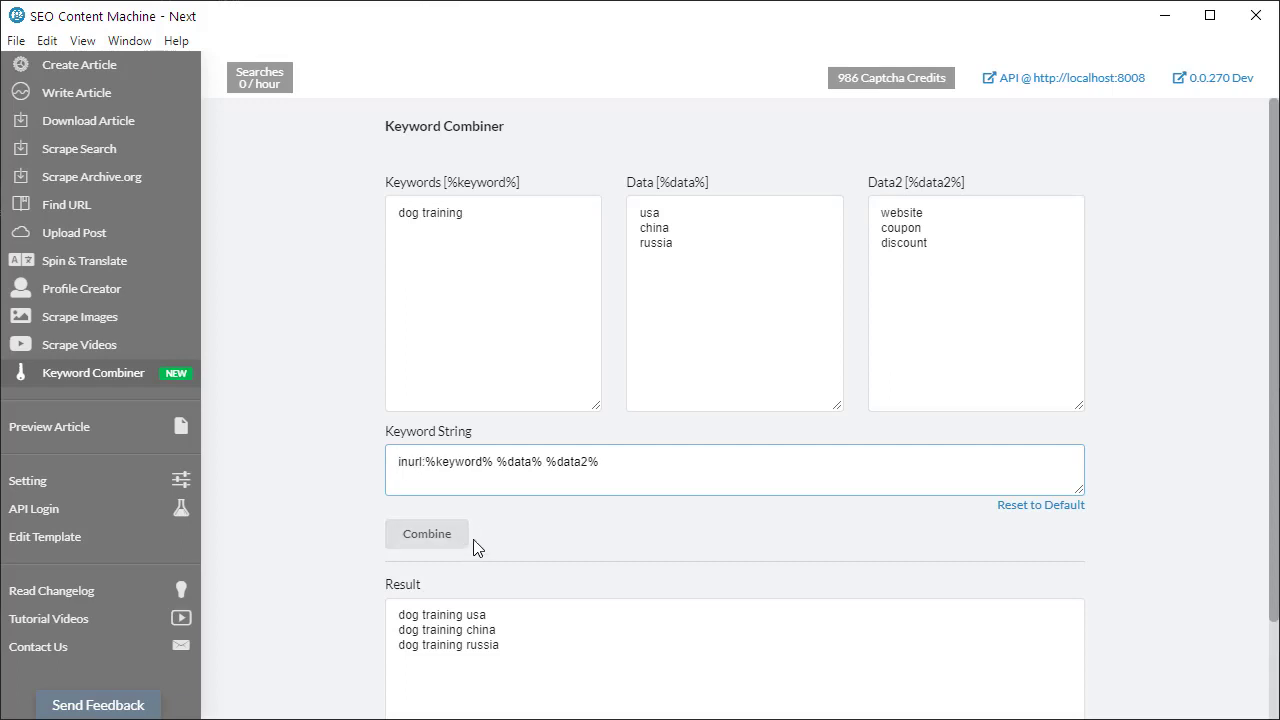
pyautogui.click(548, 470)
pyautogui.write('"')
pyautogui.click(662, 492)
# - Combine the three lists using the modified keyword string and review the generated phrases for empty entries
pyautogui.click(443, 533)
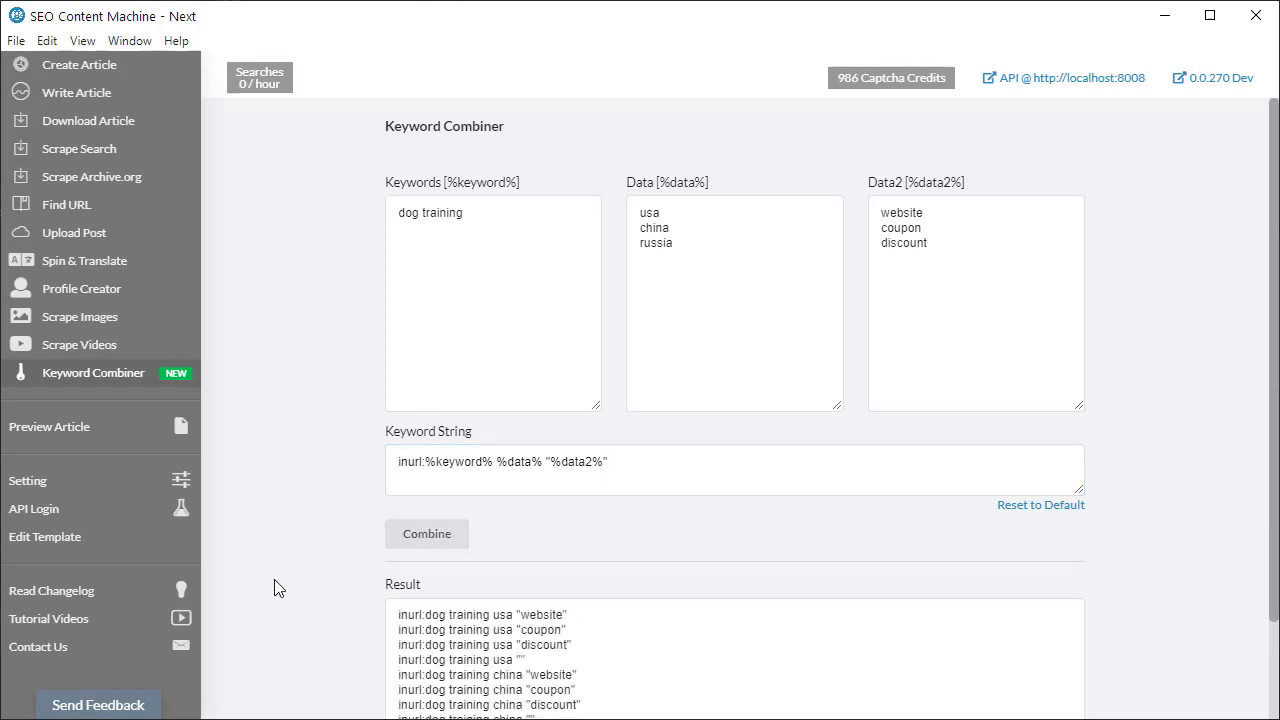
pyautogui.scroll(-2, 274, 586)
pyautogui.moveTo(458, 515); pyautogui.dragTo(571, 676)
pyautogui.click(571, 676)
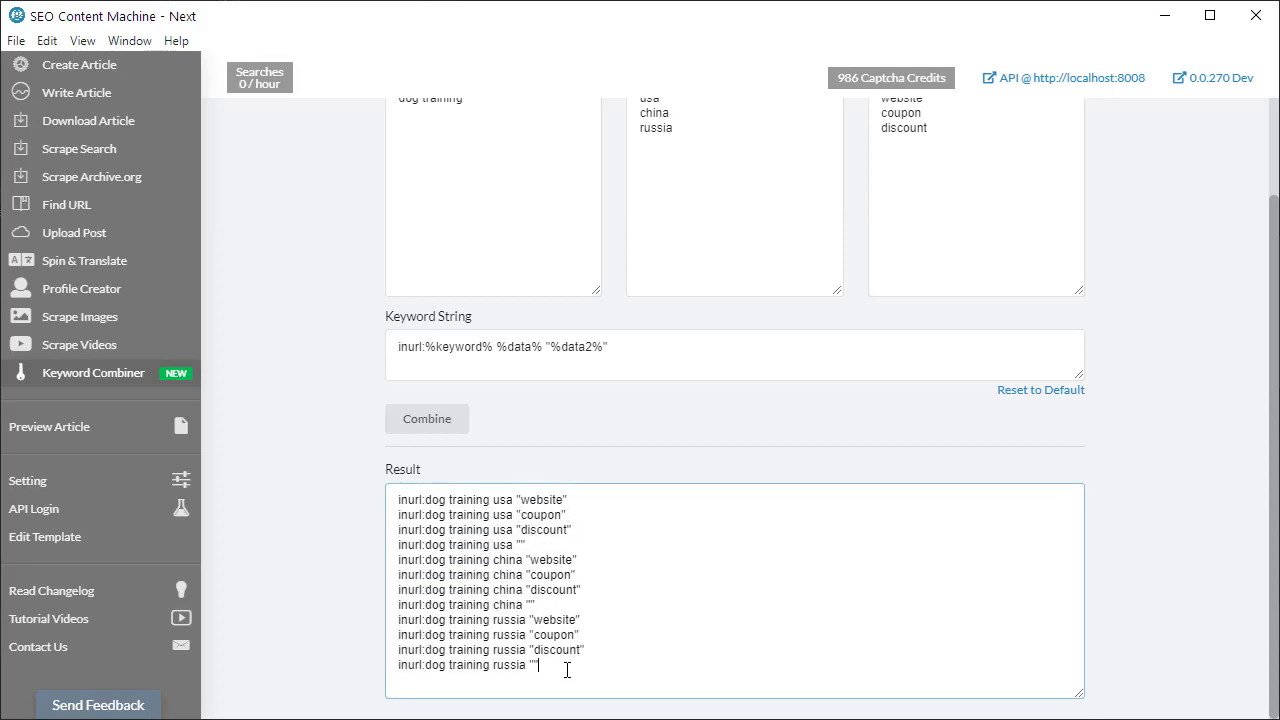
# - Remove the trailing blank line after discount in the Data2 list and combine the lists again
pyautogui.scroll(2, 784, 363)
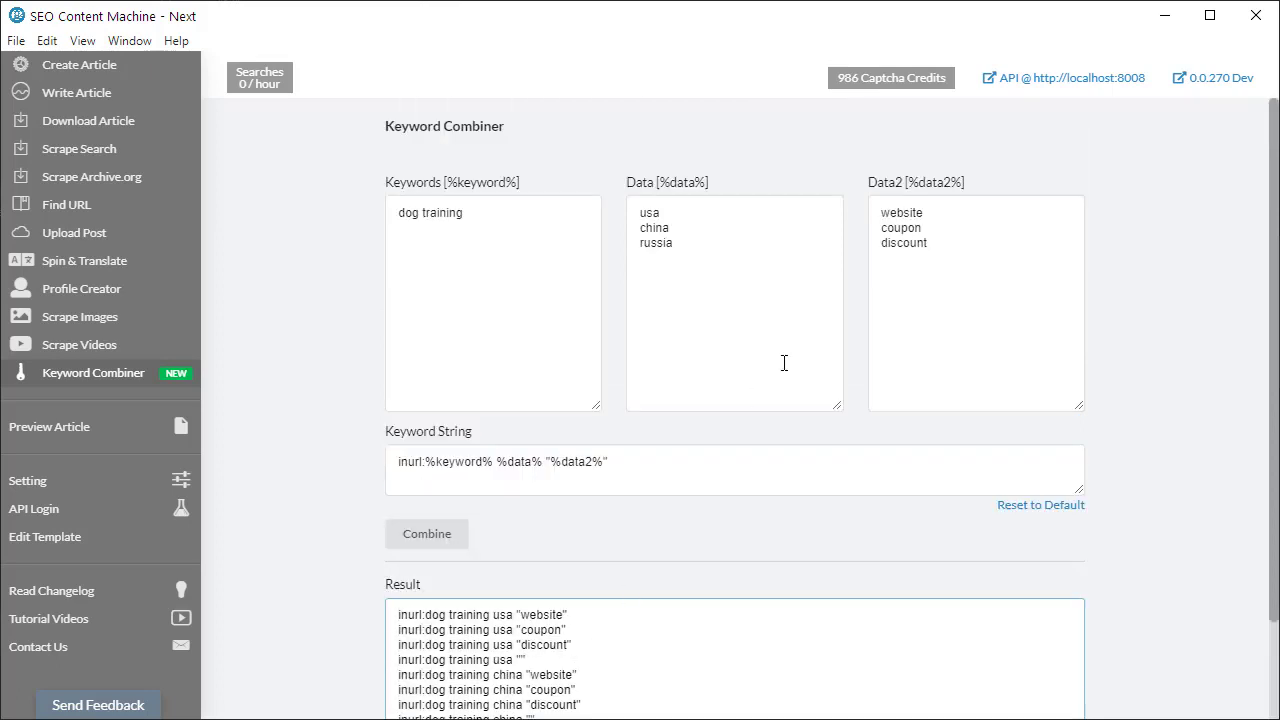
pyautogui.doubleClick(521, 660)
pyautogui.click(723, 346)
pyautogui.click(932, 332)
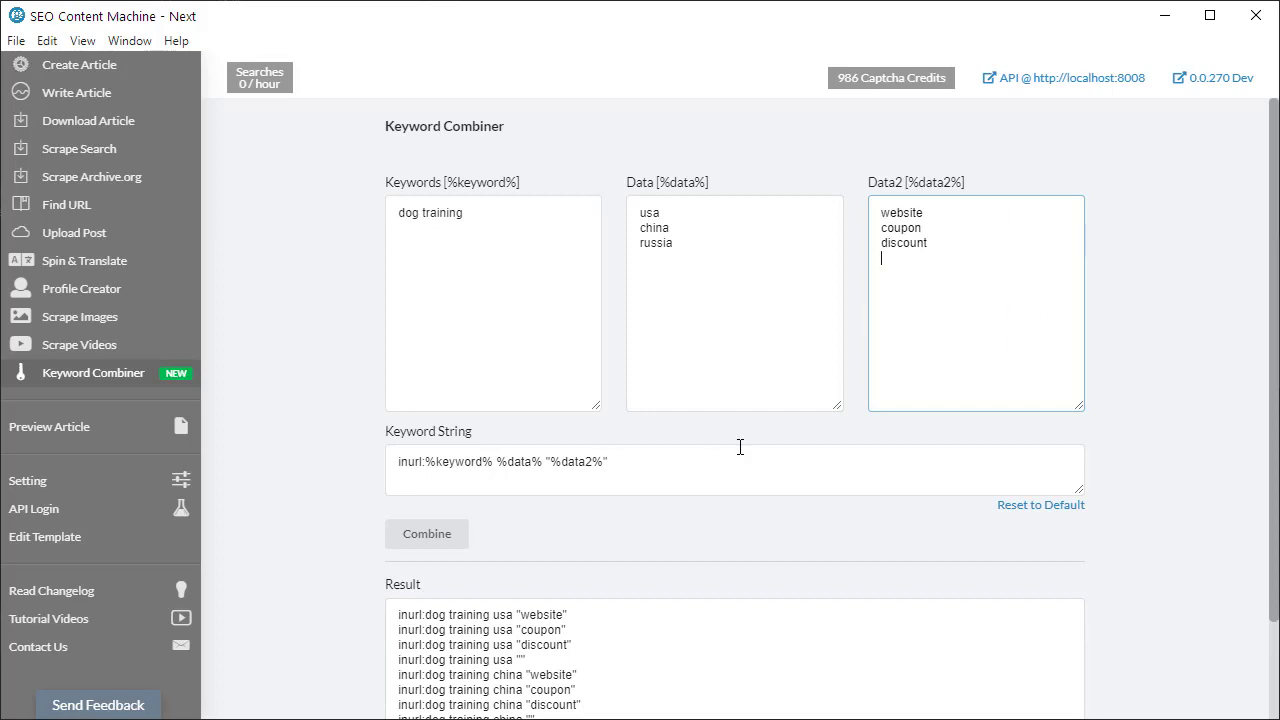
pyautogui.click(510, 300)
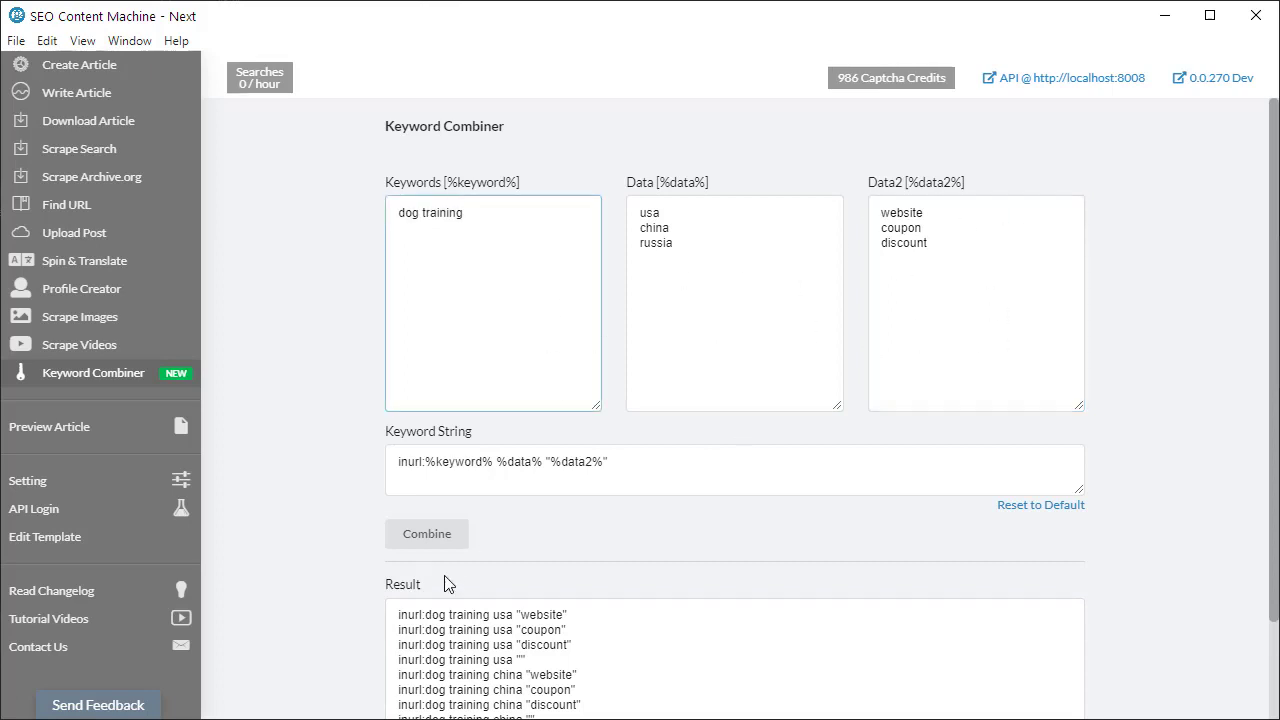
pyautogui.click(430, 537)
pyautogui.scroll(-2, 474, 548)
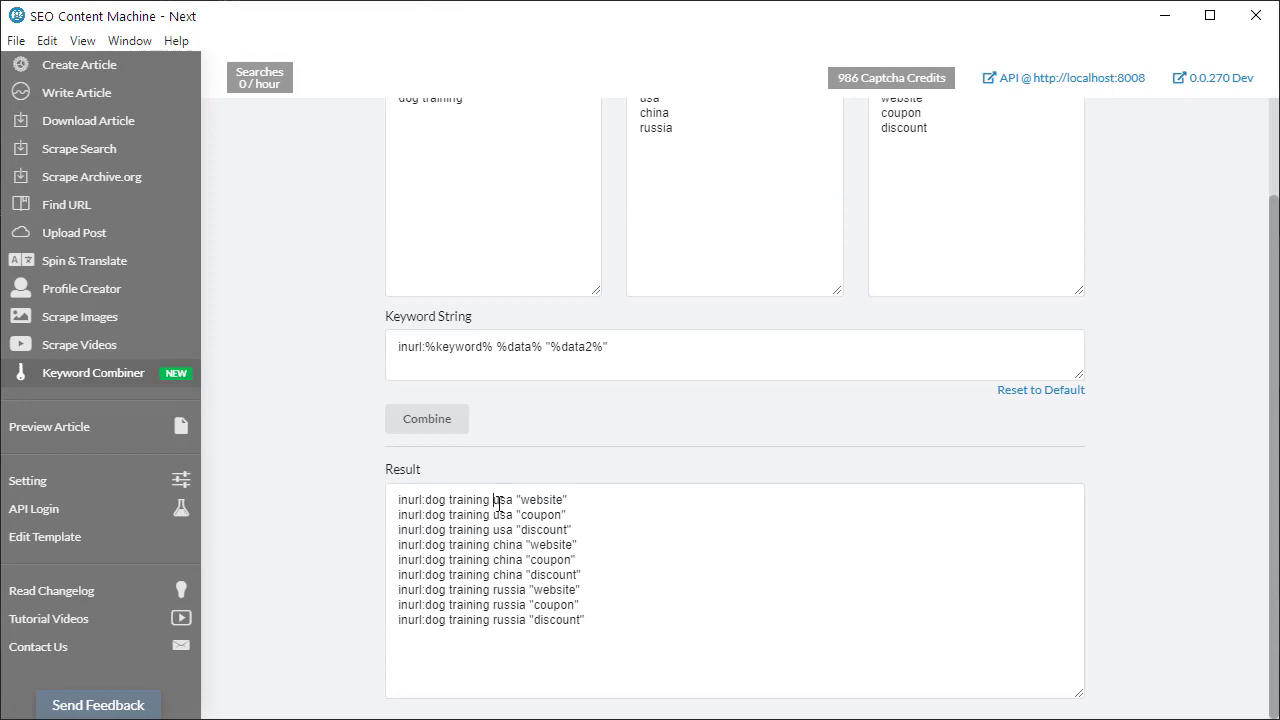
# - Select all the generated inurl phrases in the Result box and copy them
pyautogui.click(670, 644)
pyautogui.hotkey('ctrl', 'a')
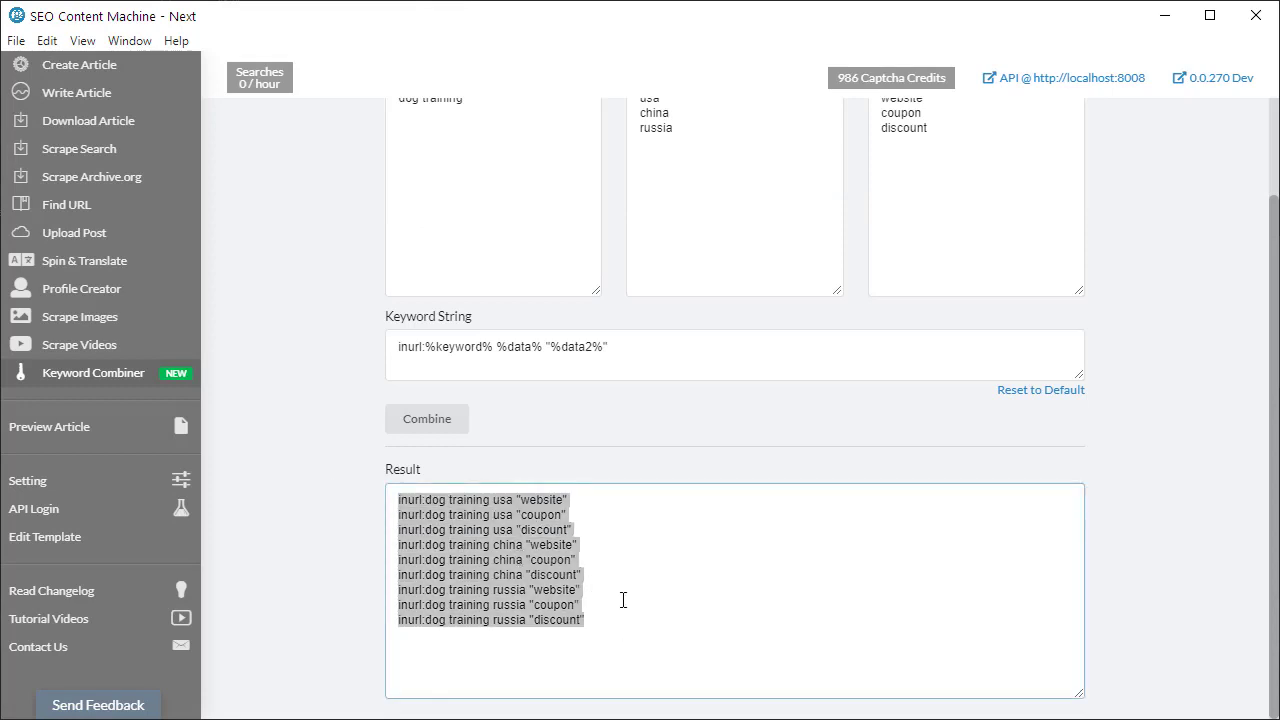
pyautogui.moveTo(620, 622); pyautogui.dragTo(376, 490)
pyautogui.rightClick(484, 539)
pyautogui.click(527, 579)
pyautogui.click(495, 575)
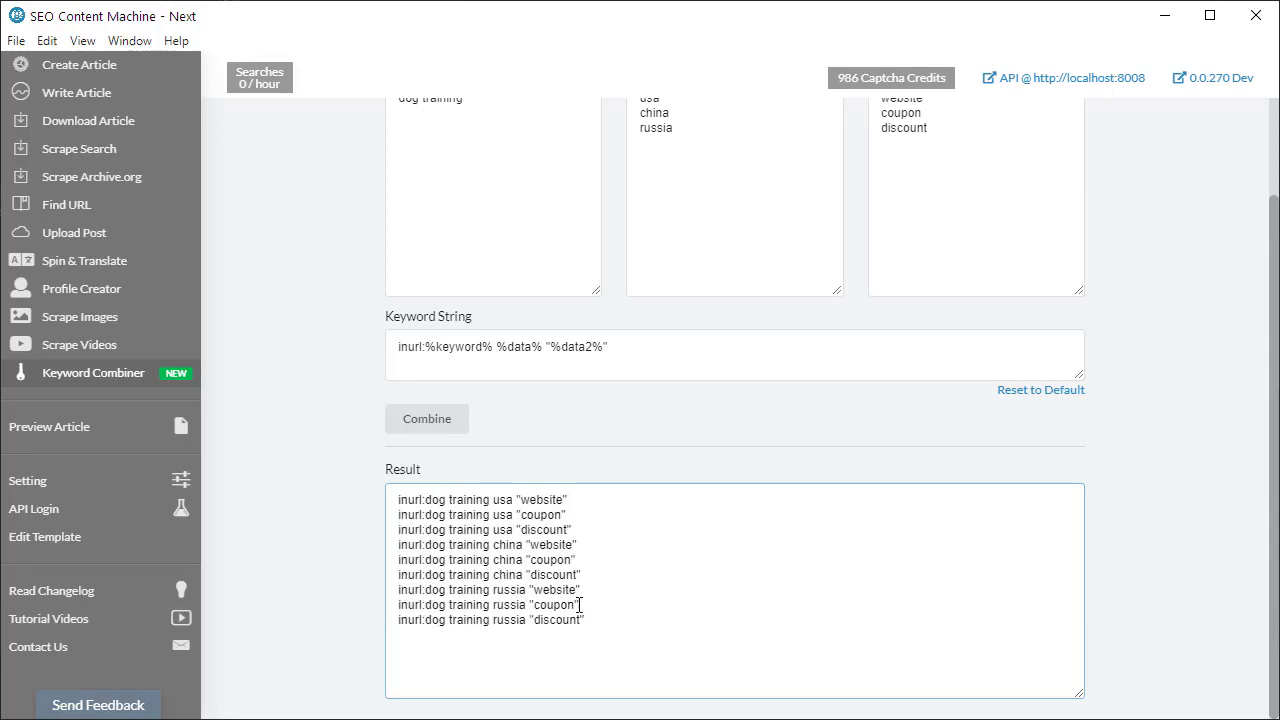